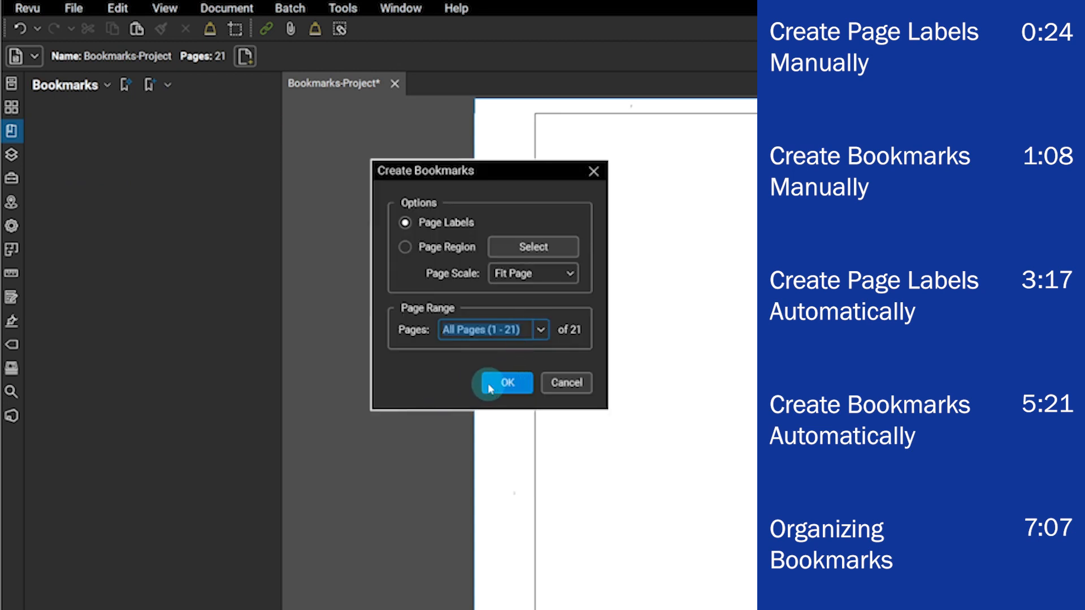
# Create bookmarks from the page labels of all pages at Fit Page scale, and nest A-101 through A-104 under PLAN SHEETS
pyautogui.click(496, 382)
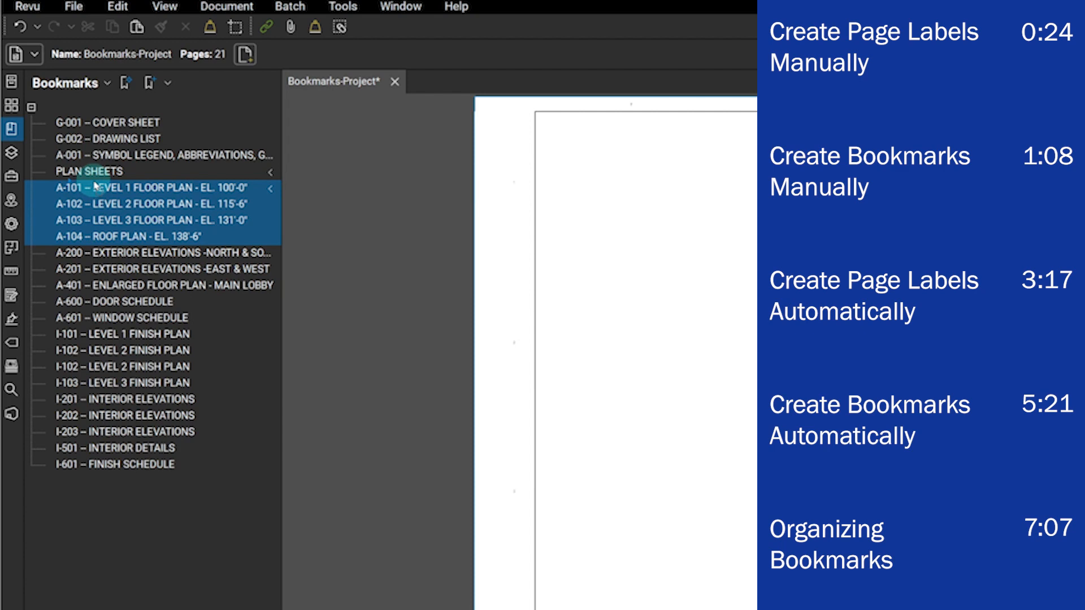
pyautogui.moveTo(94, 183); pyautogui.dragTo(94, 179)
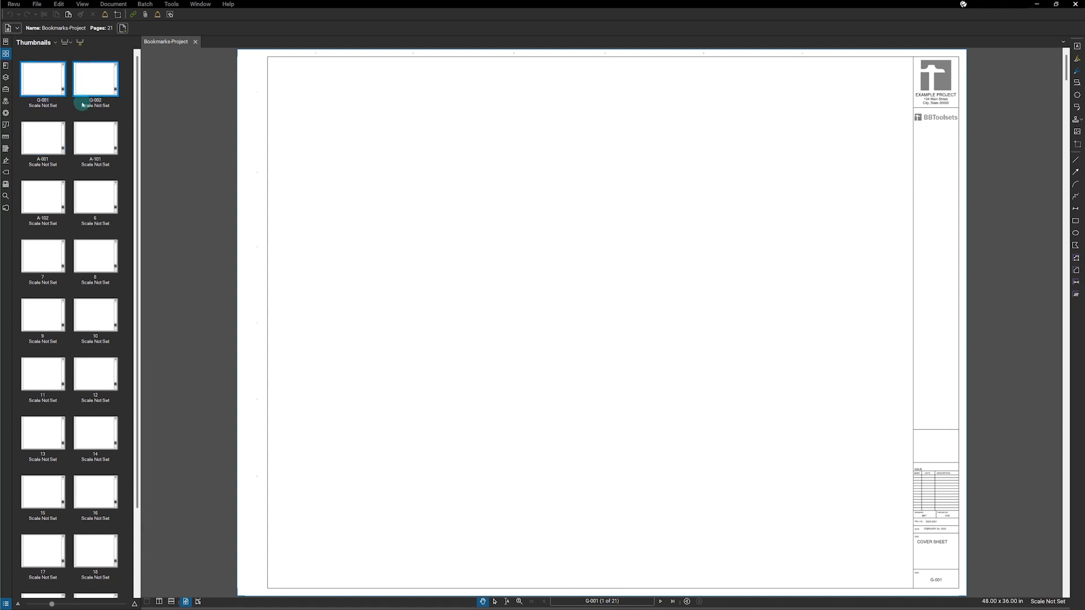
# Rename the page label of page 6 as A-102
pyautogui.moveTo(89, 104); pyautogui.dragTo(95, 219)
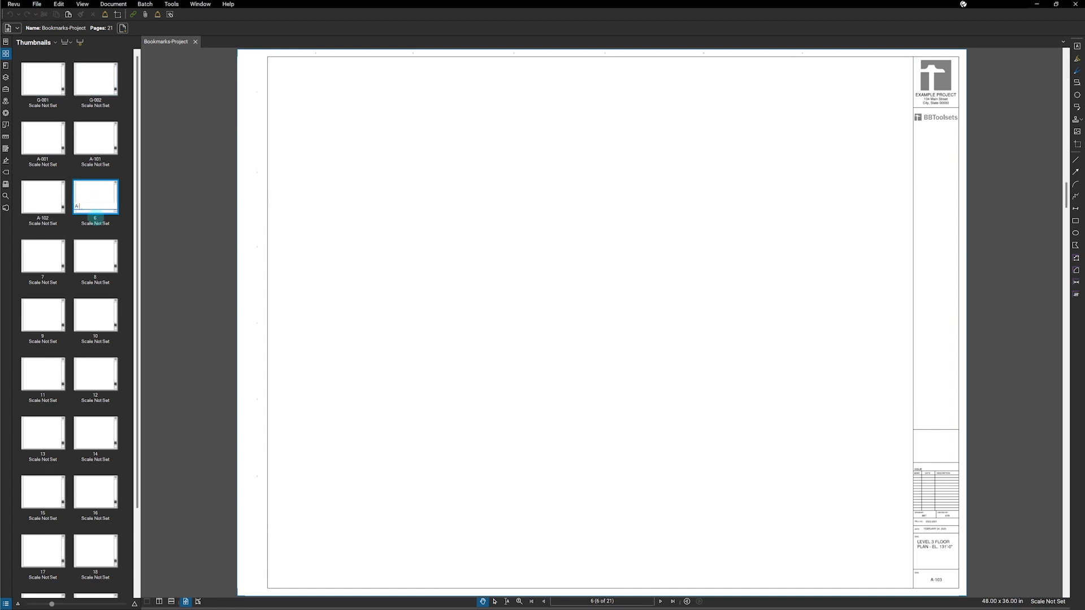
pyautogui.write('102')
pyautogui.click(80, 234)
# Rename the page label of page 7, the roof plan, as A-104
pyautogui.click(53, 257)
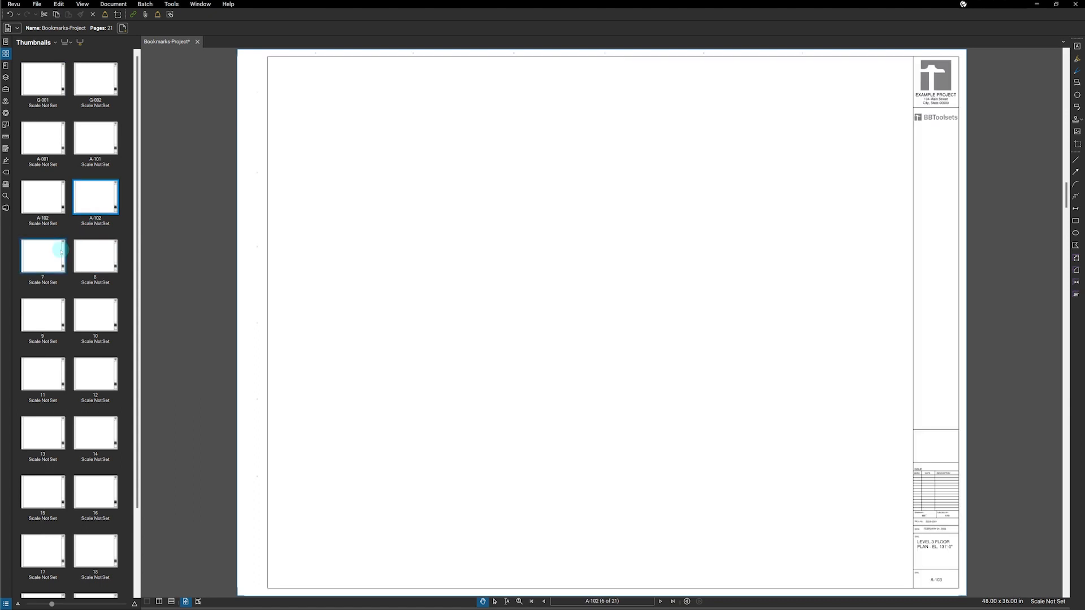
pyautogui.rightClick(53, 258)
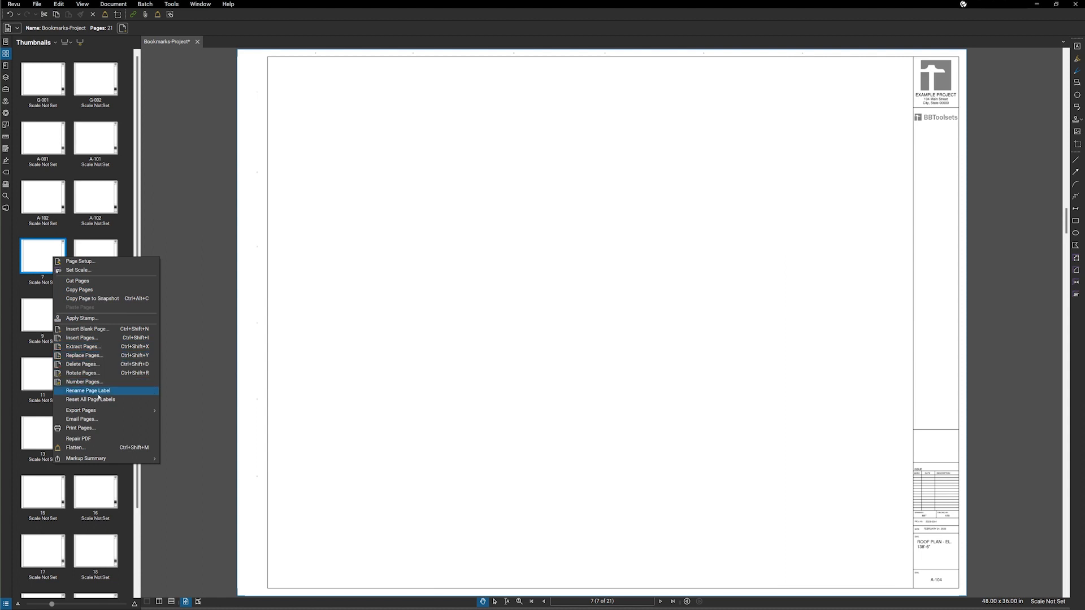
pyautogui.click(97, 391)
pyautogui.write('A-104')
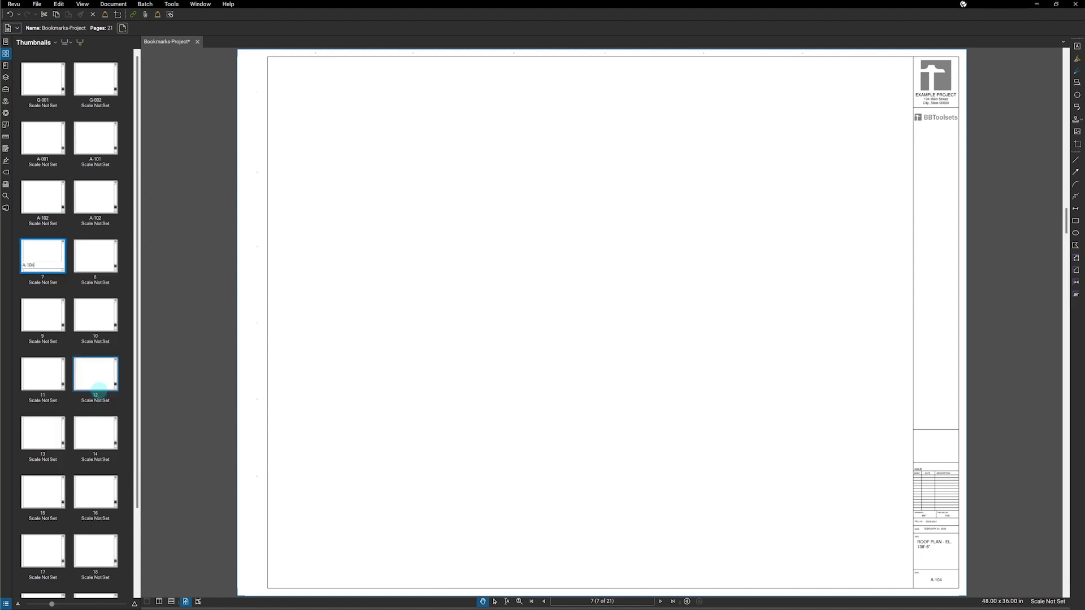
pyautogui.press('Return')
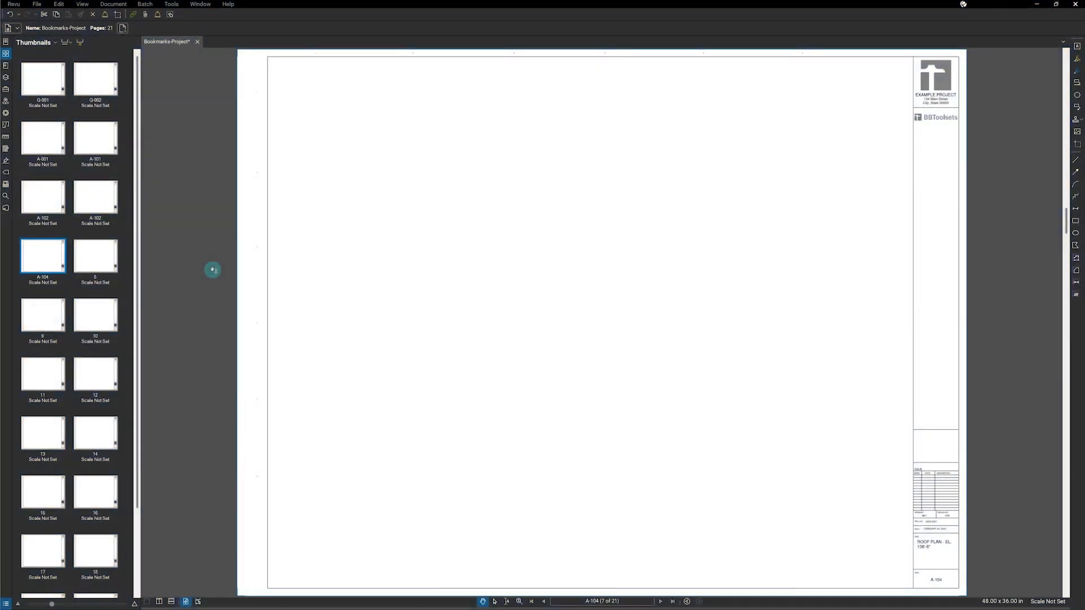
# Add a bookmark for the roof plan page, keeping its page label A-104 as the name
pyautogui.click(6, 65)
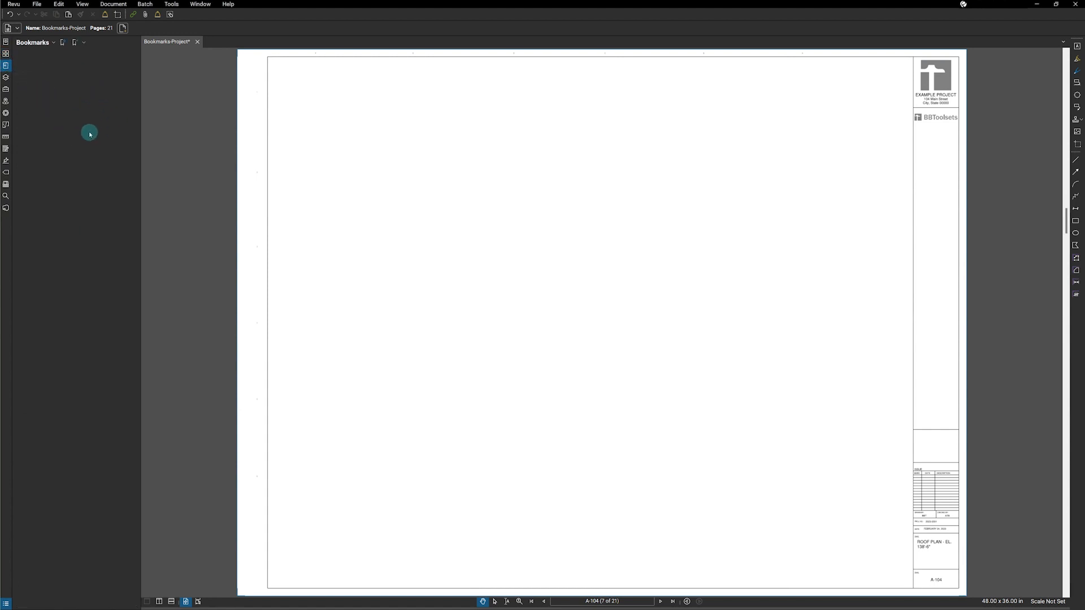
pyautogui.click(75, 43)
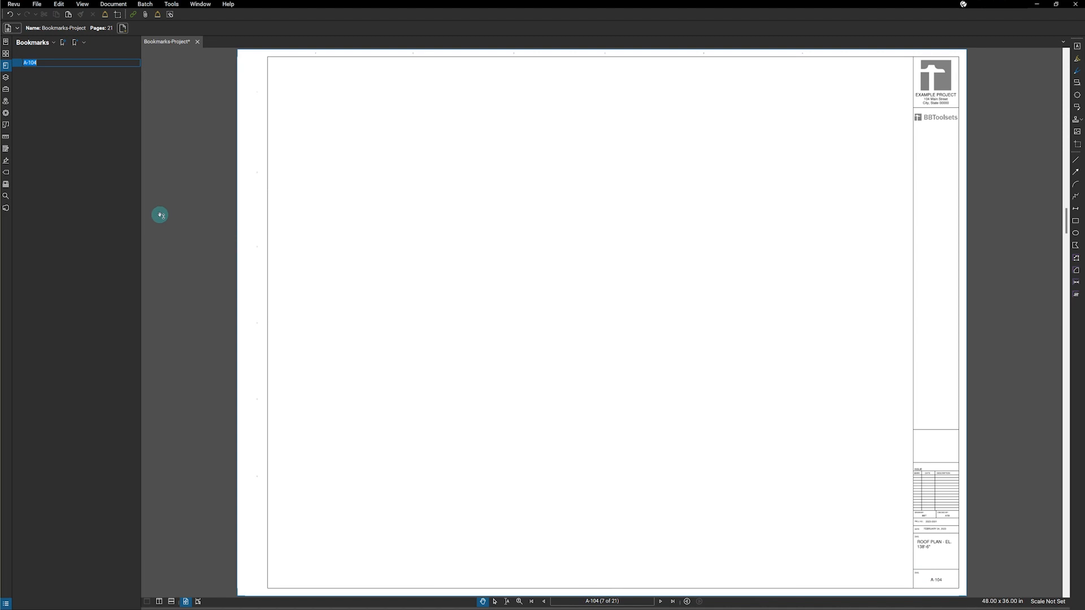
pyautogui.press('Return')
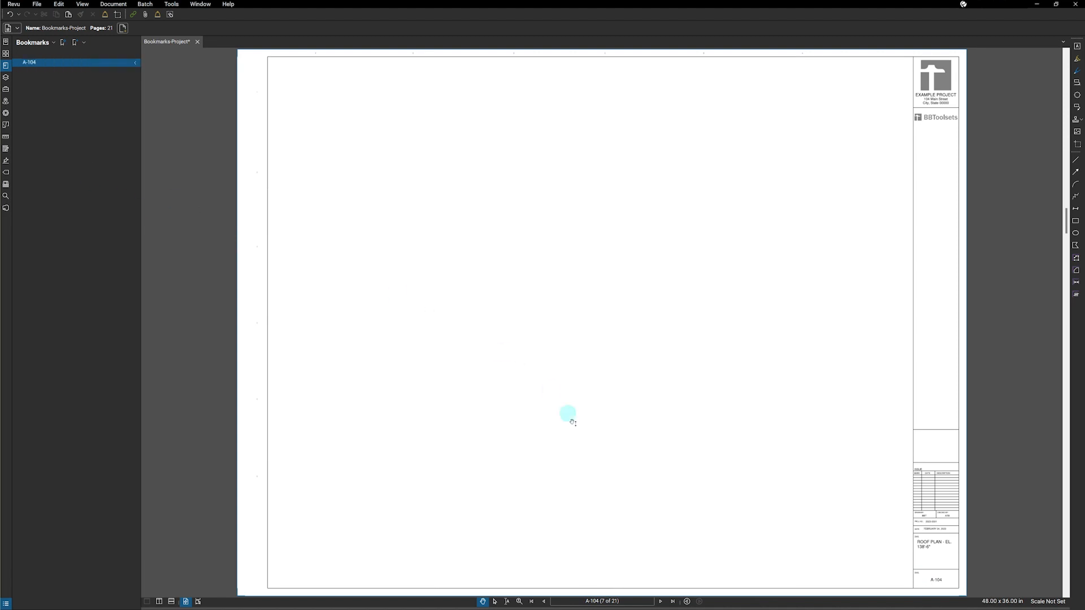
# Add a bookmark named A-200 to a zoomed-in view of the title block on page 8
pyautogui.click(660, 601)
pyautogui.scroll(5, 819, 560)
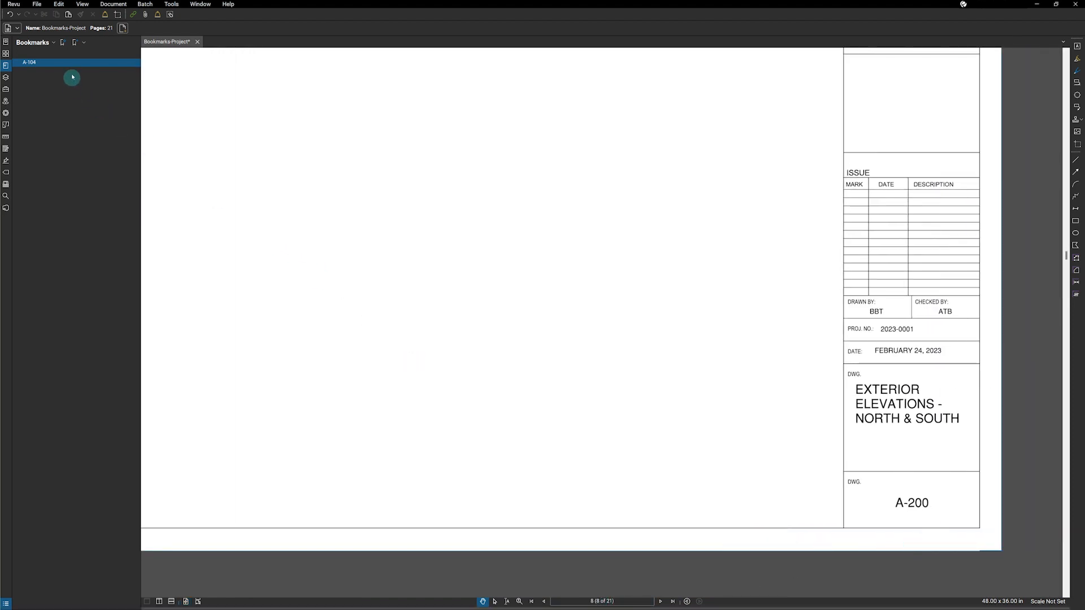
pyautogui.click(74, 43)
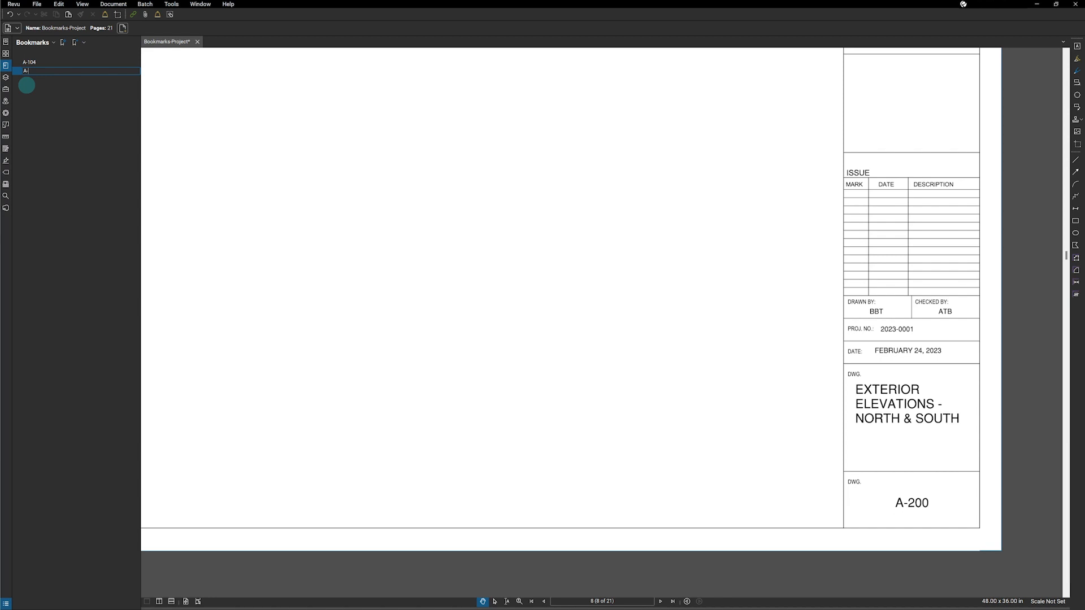
pyautogui.click(41, 99)
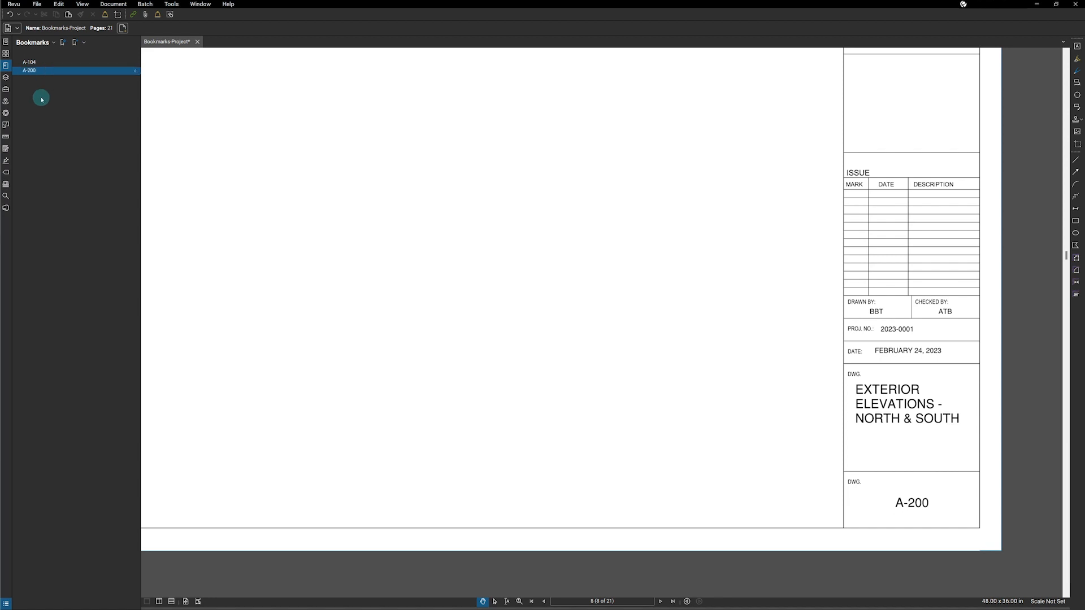
pyautogui.click(42, 99)
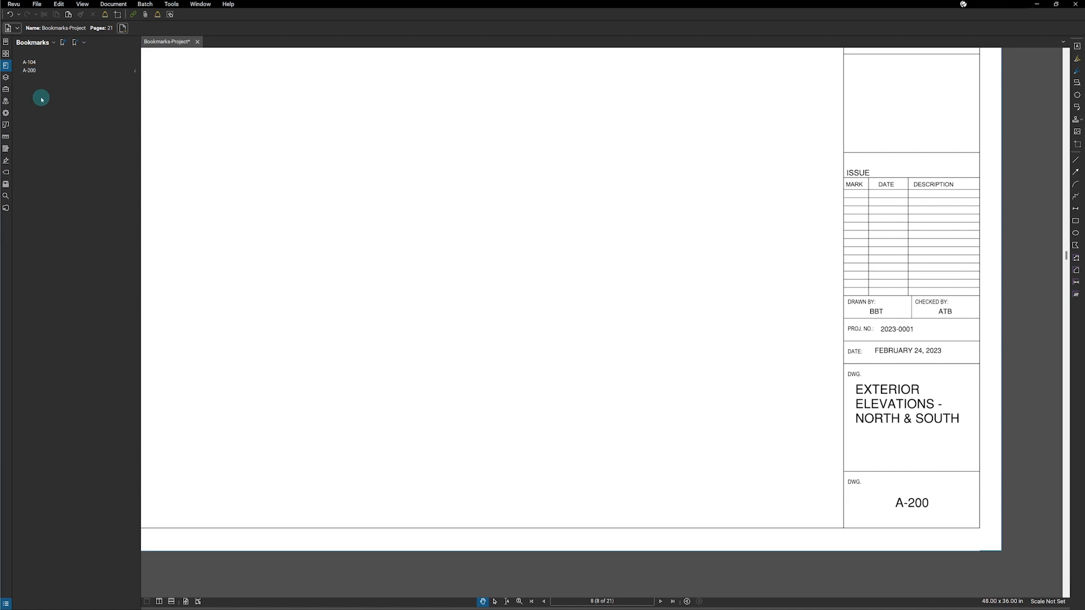
# Reset the A-200 bookmark to a full-page view and test it against the A-104 bookmark
pyautogui.click(32, 64)
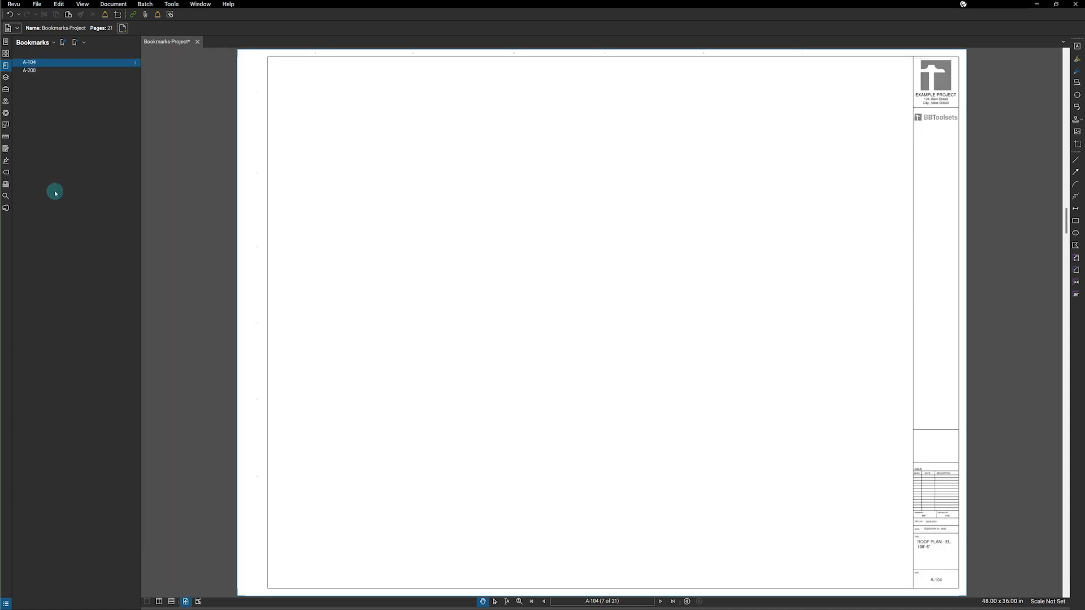
pyautogui.click(30, 72)
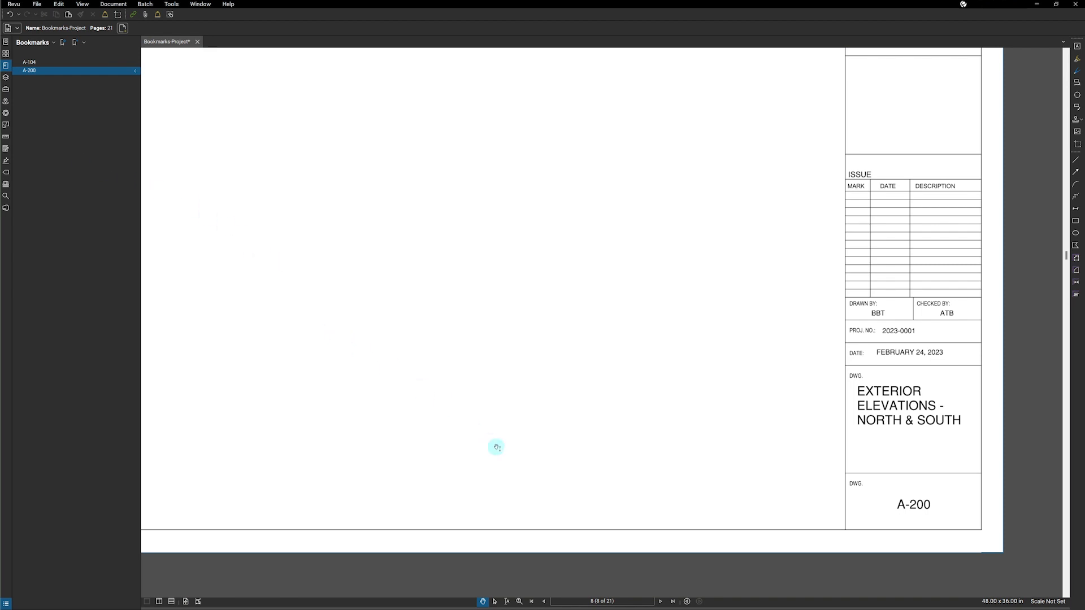
pyautogui.click(185, 601)
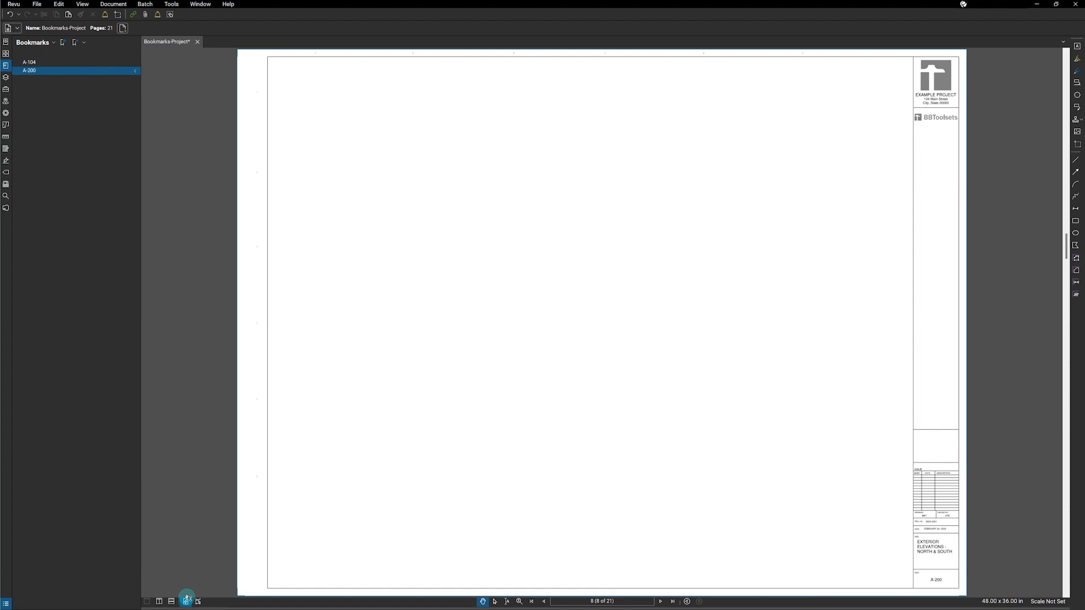
pyautogui.rightClick(65, 71)
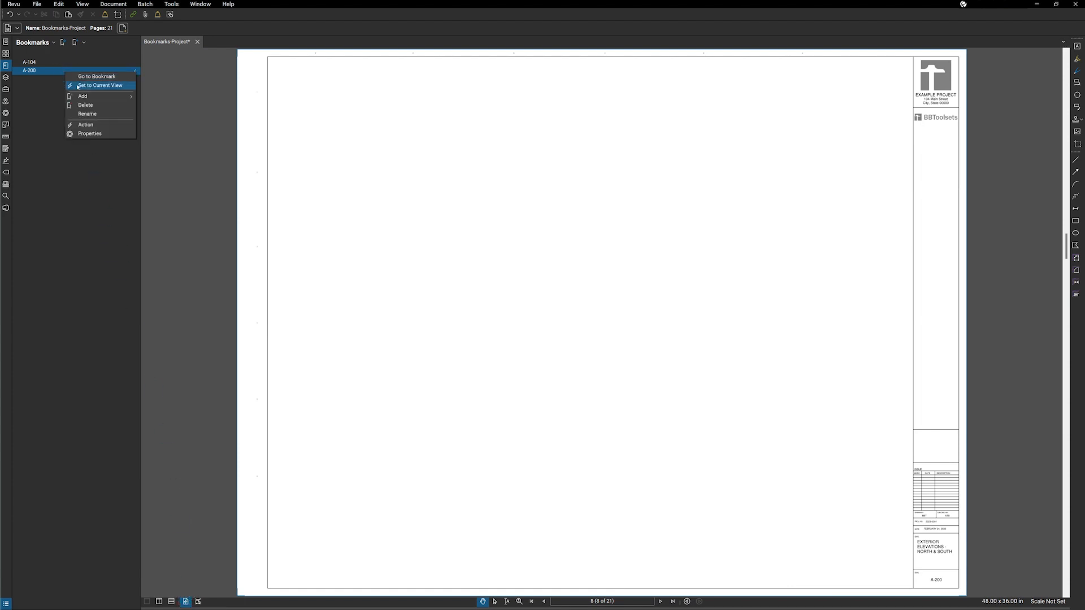
pyautogui.click(77, 86)
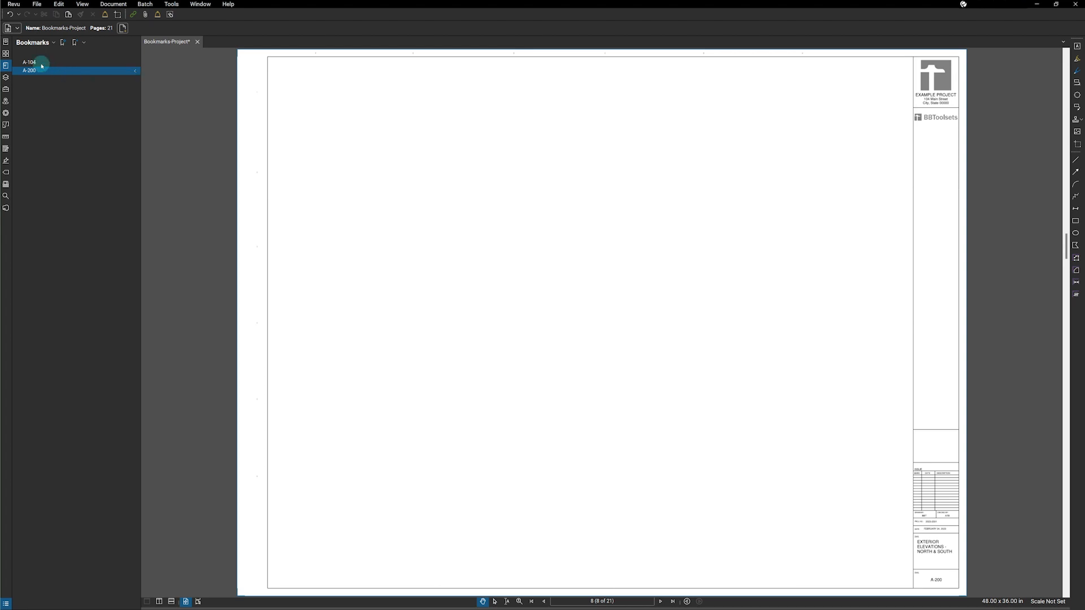
pyautogui.click(33, 63)
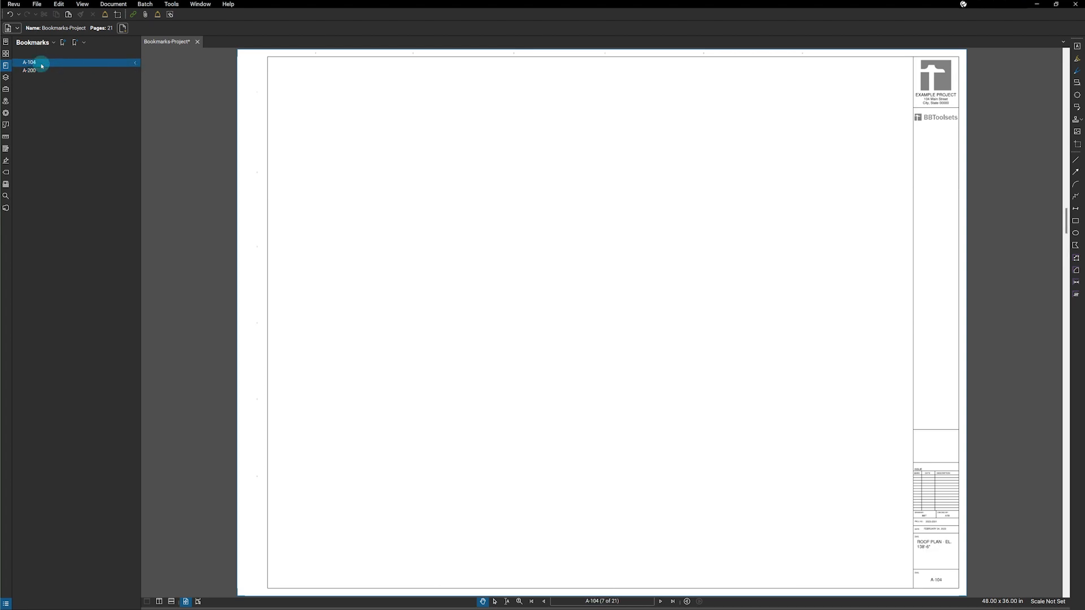
pyautogui.click(39, 72)
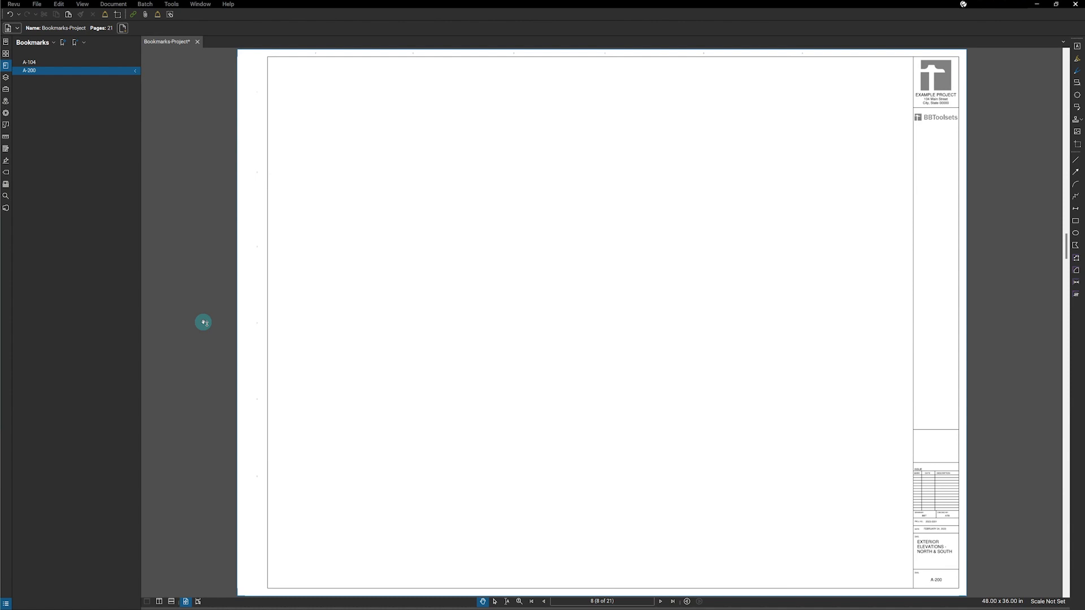
# Add a bookmark named I-501 for page 20, the interior details sheet, and test it against the A-200 bookmark
pyautogui.click(7, 53)
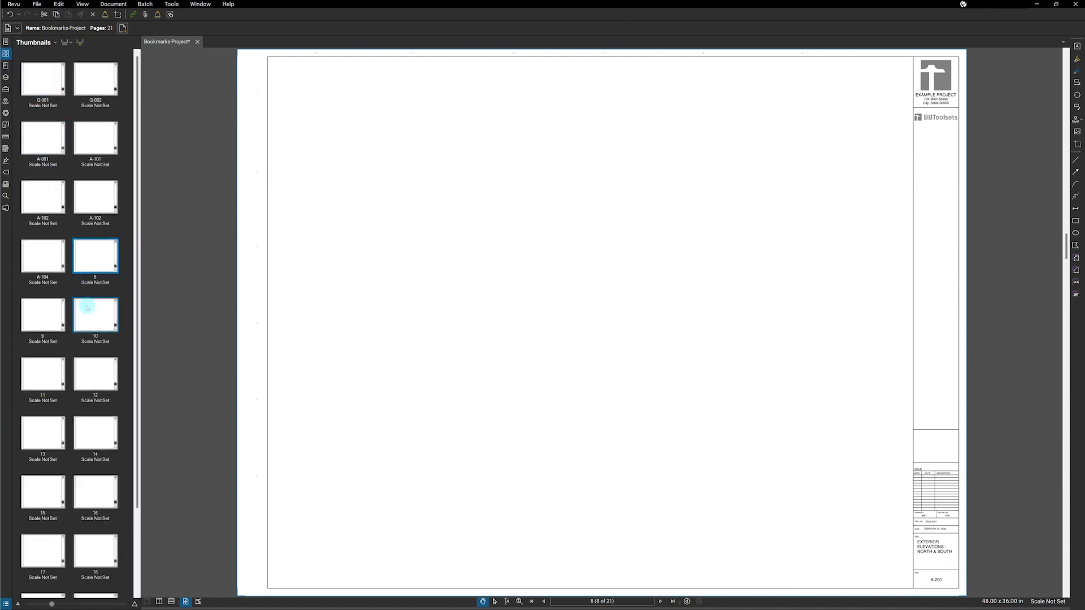
pyautogui.scroll(-3, 90, 351)
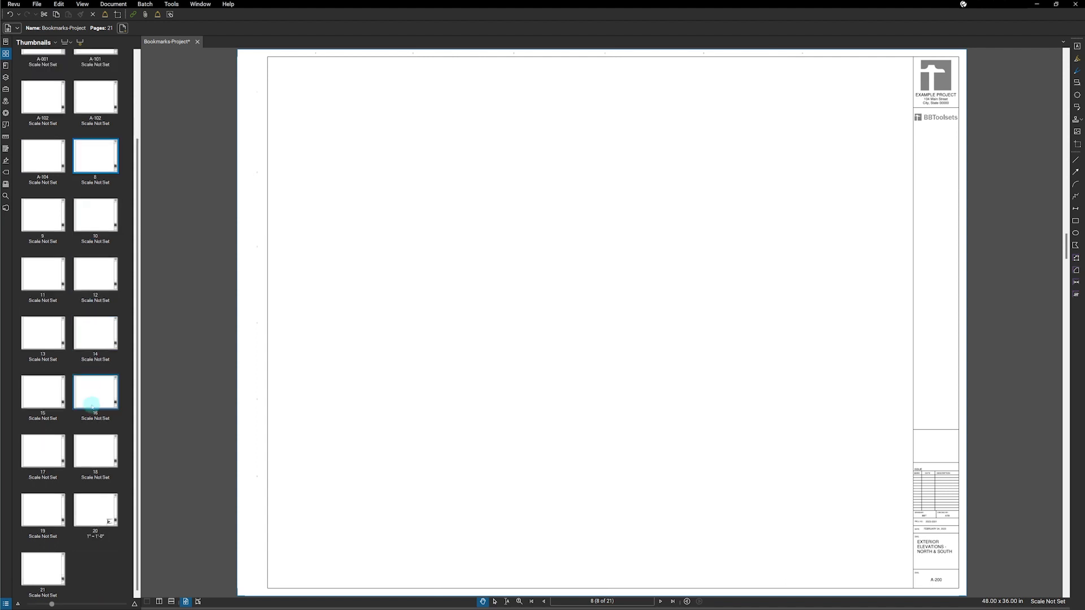
pyautogui.click(105, 513)
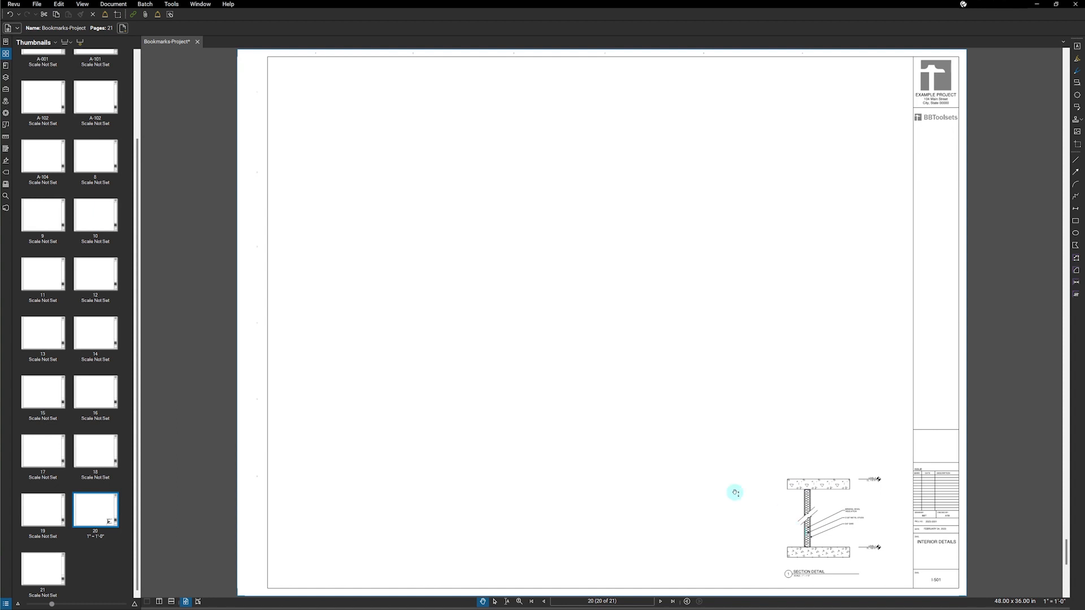
pyautogui.click(5, 65)
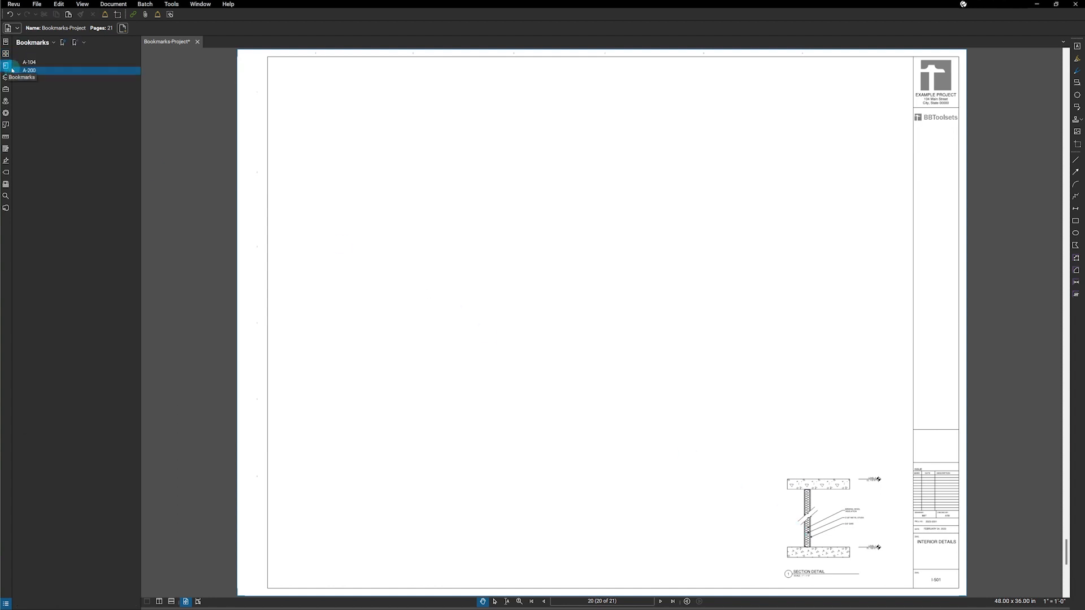
pyautogui.click(74, 43)
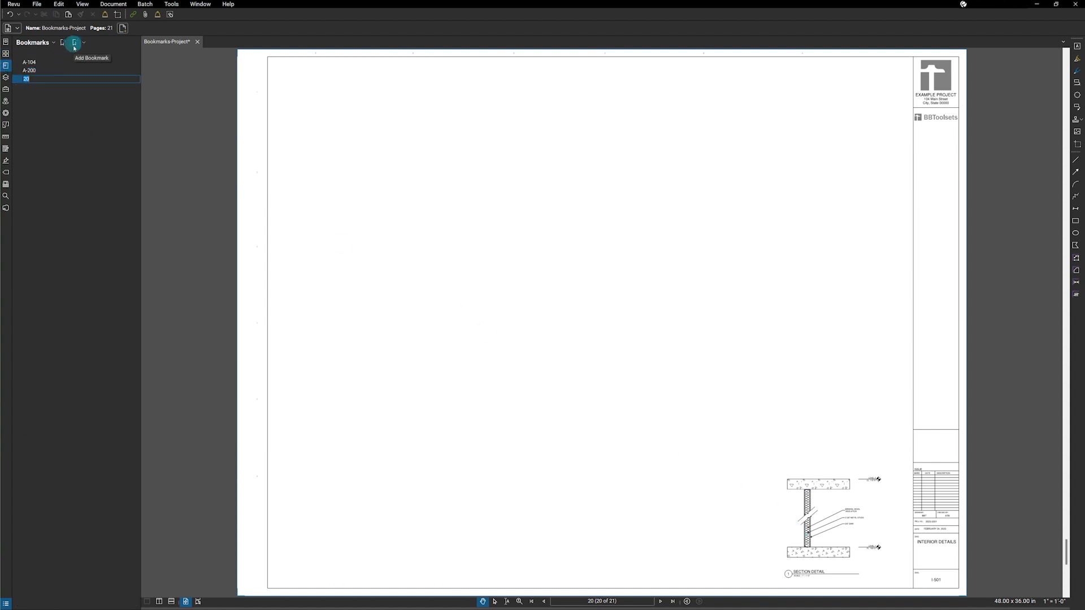
pyautogui.press('BackSpace')
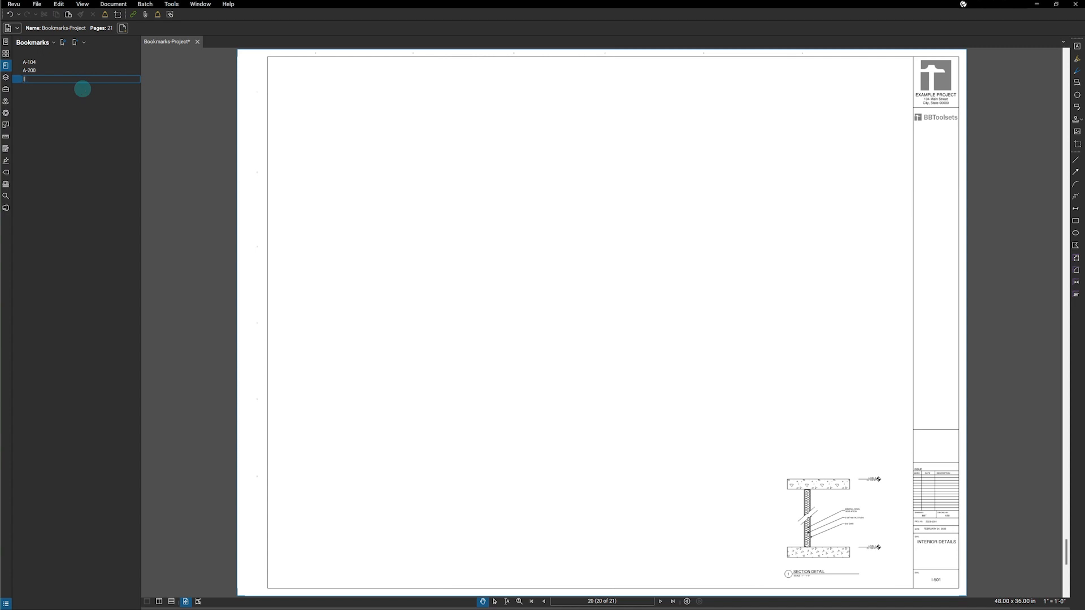
pyautogui.press('Return')
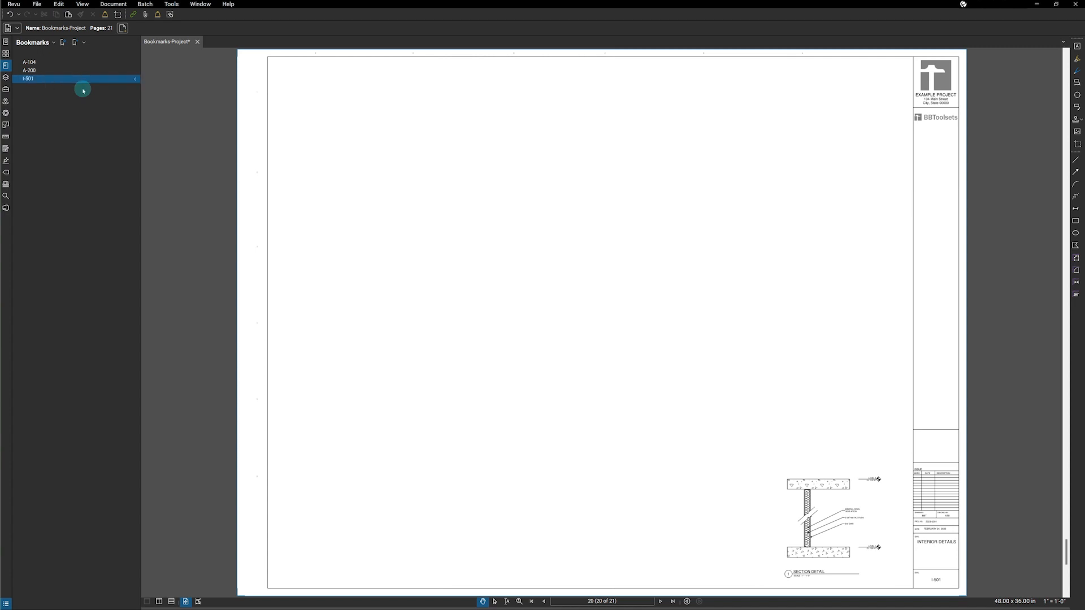
pyautogui.click(84, 91)
pyautogui.click(29, 71)
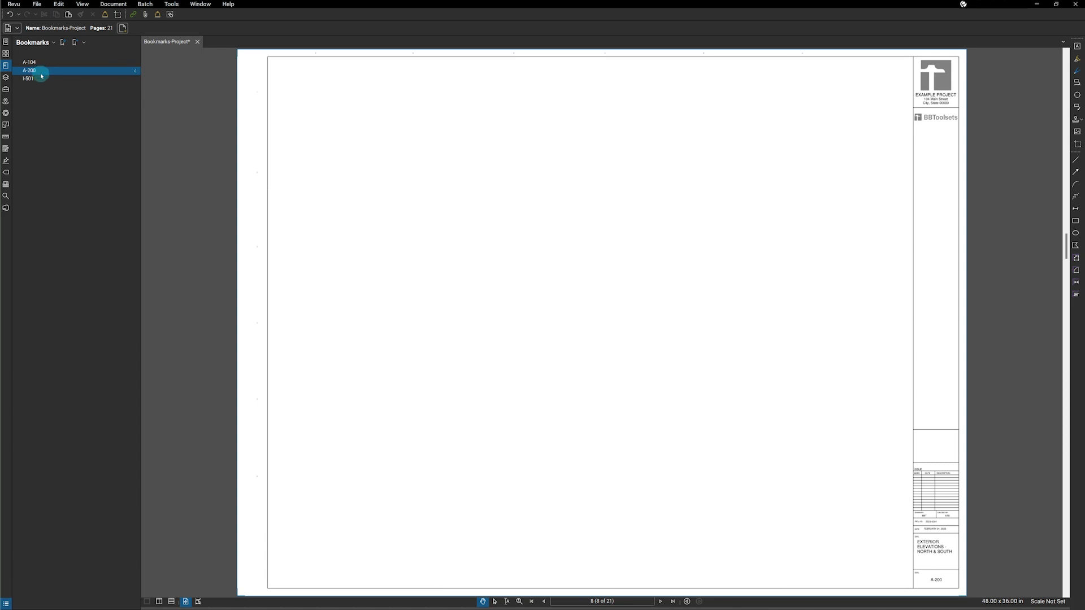
pyautogui.click(40, 79)
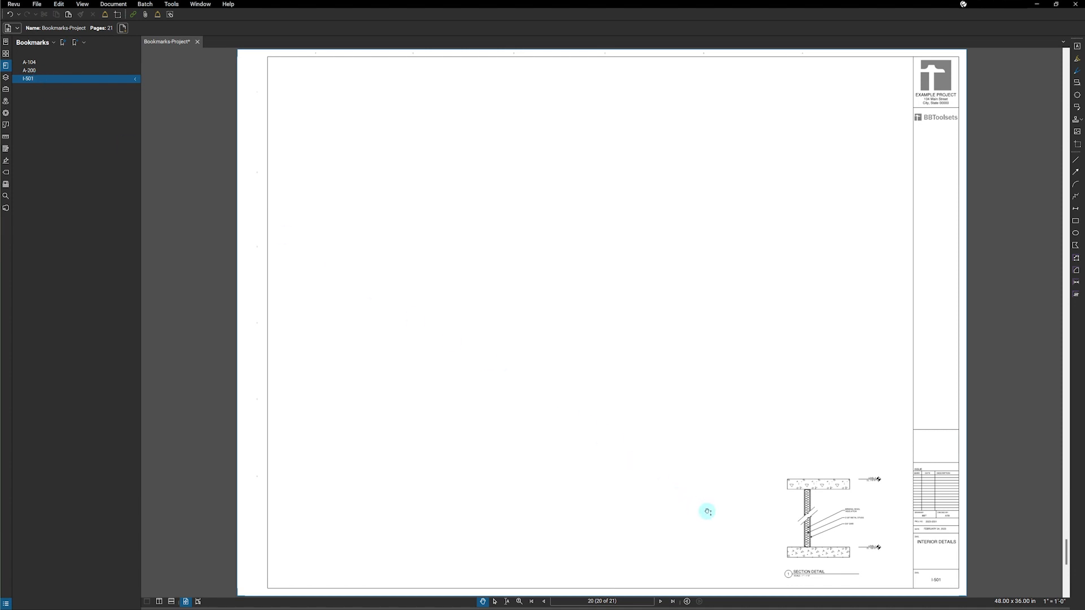
# Bookmark a close-up of the section detail as "Detail 1 / I-501" and return to the I-501 bookmark to compare views
pyautogui.moveTo(707, 511); pyautogui.dragTo(533, 369)
pyautogui.scroll(6, 668, 406)
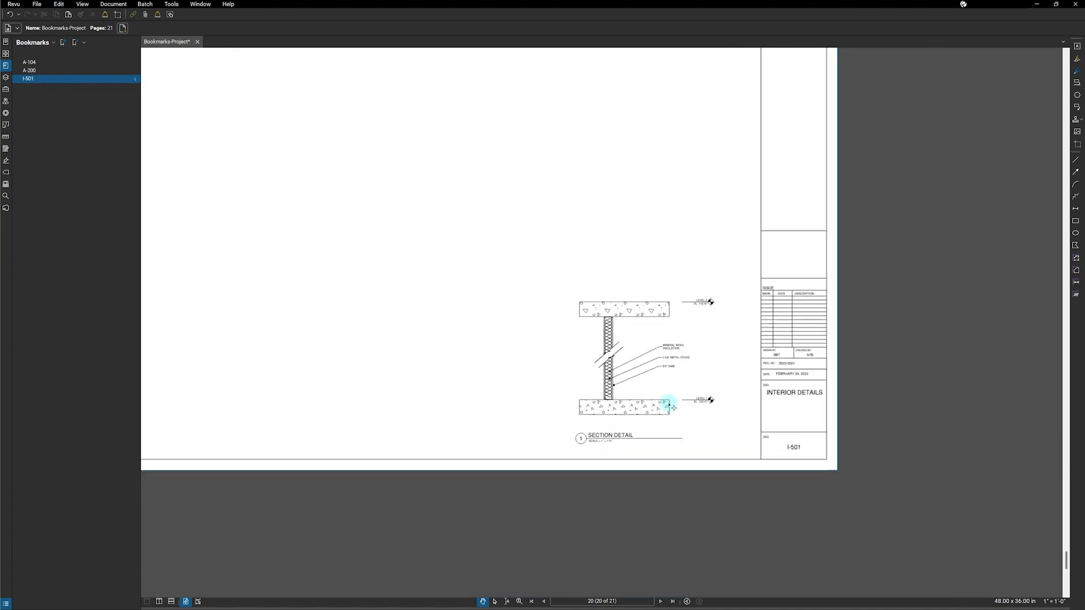
pyautogui.scroll(4, 665, 400)
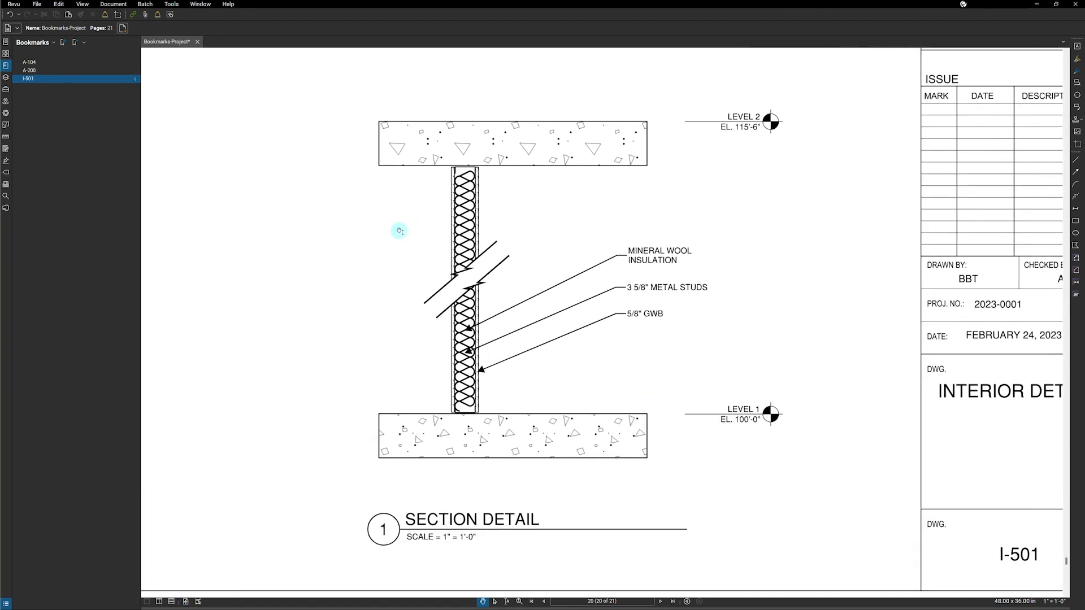
pyautogui.click(74, 43)
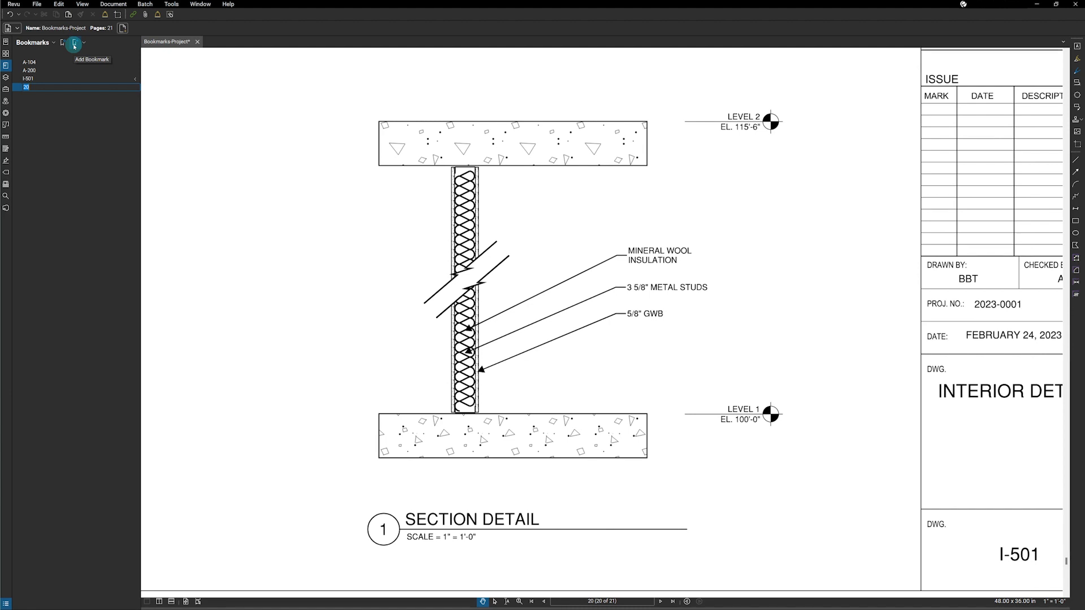
pyautogui.write('Detail 1 / I-501')
pyautogui.press('Return')
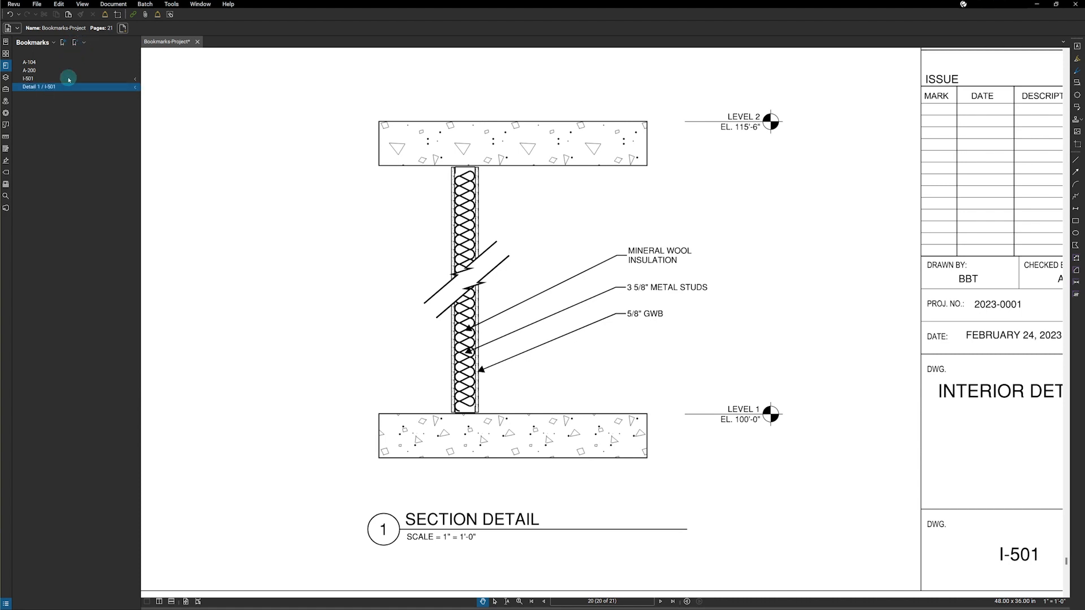
pyautogui.click(68, 79)
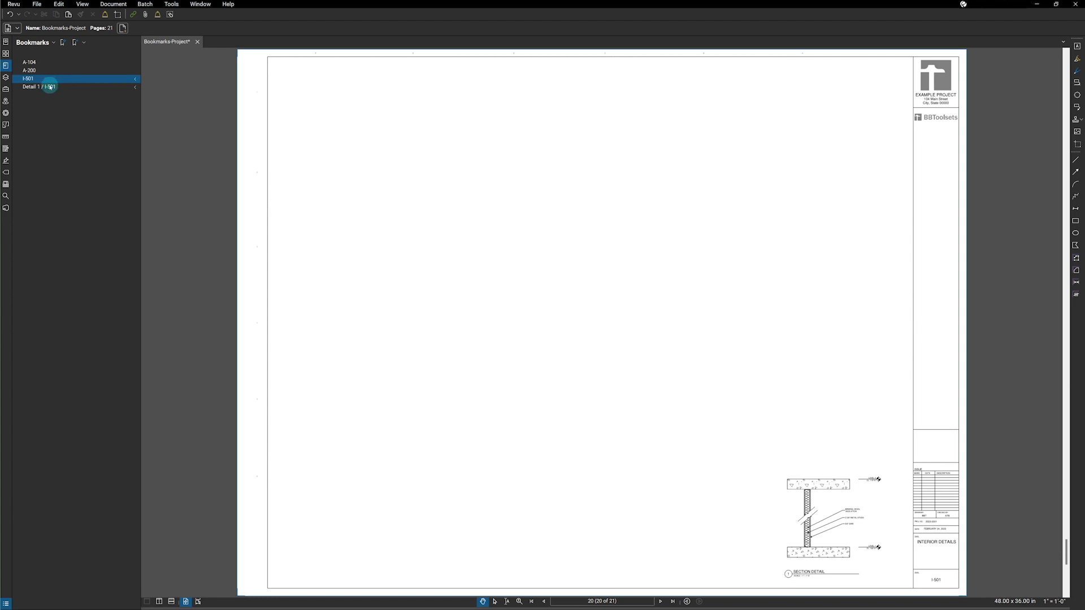
# Reset all page labels in the document to match their page numbers
pyautogui.click(50, 87)
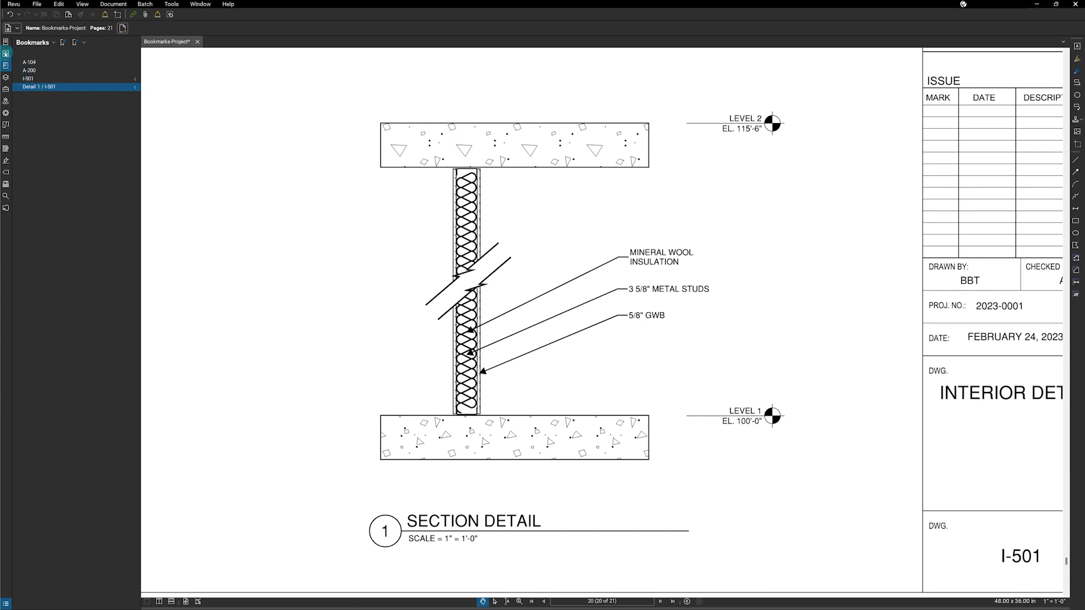
pyautogui.click(5, 53)
pyautogui.scroll(2, 71, 214)
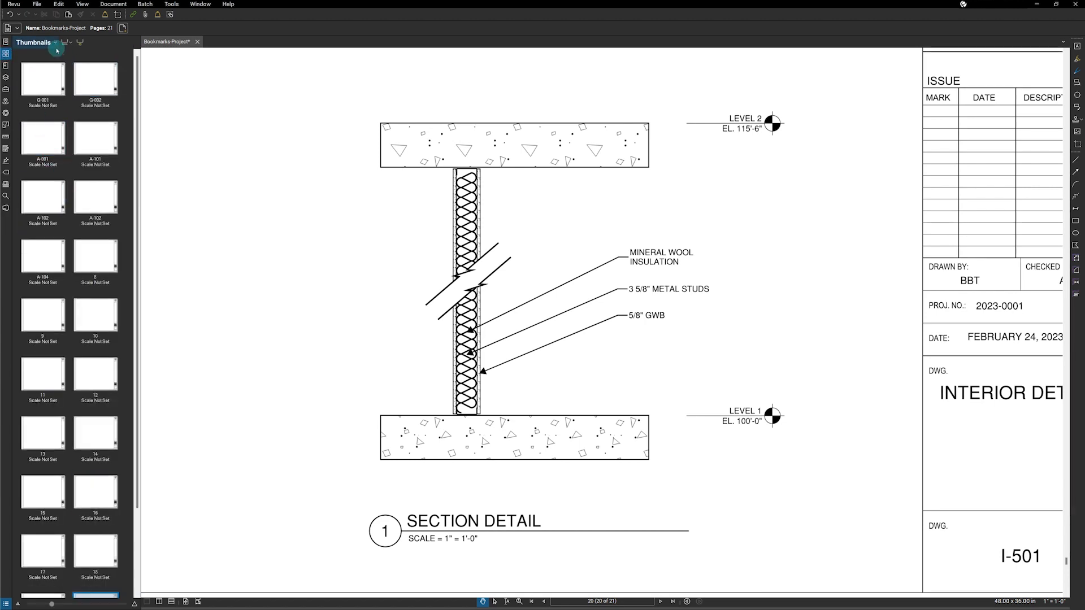
pyautogui.click(50, 44)
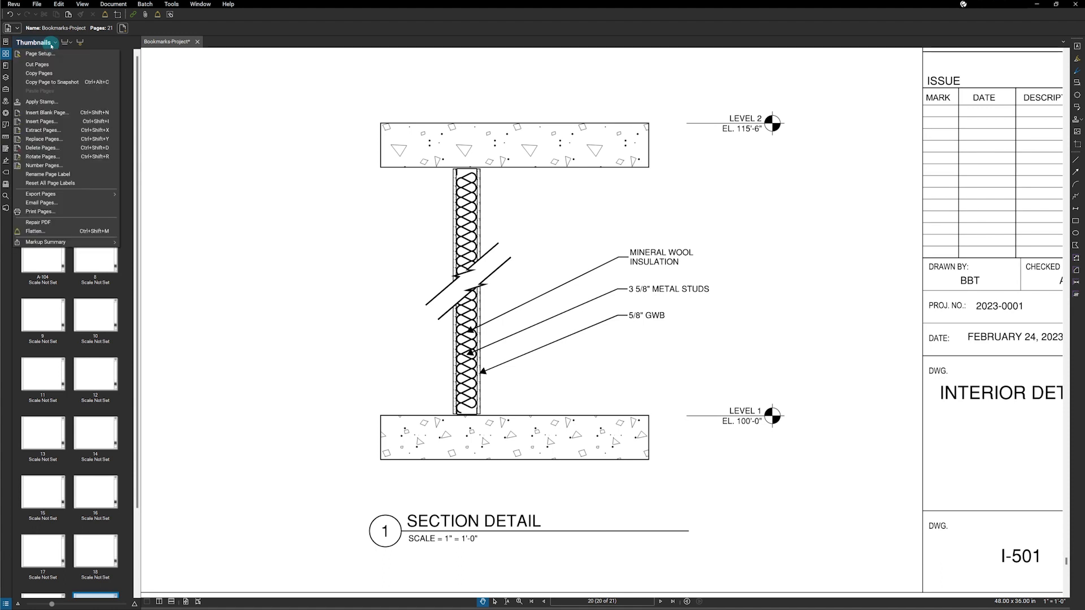
pyautogui.click(54, 184)
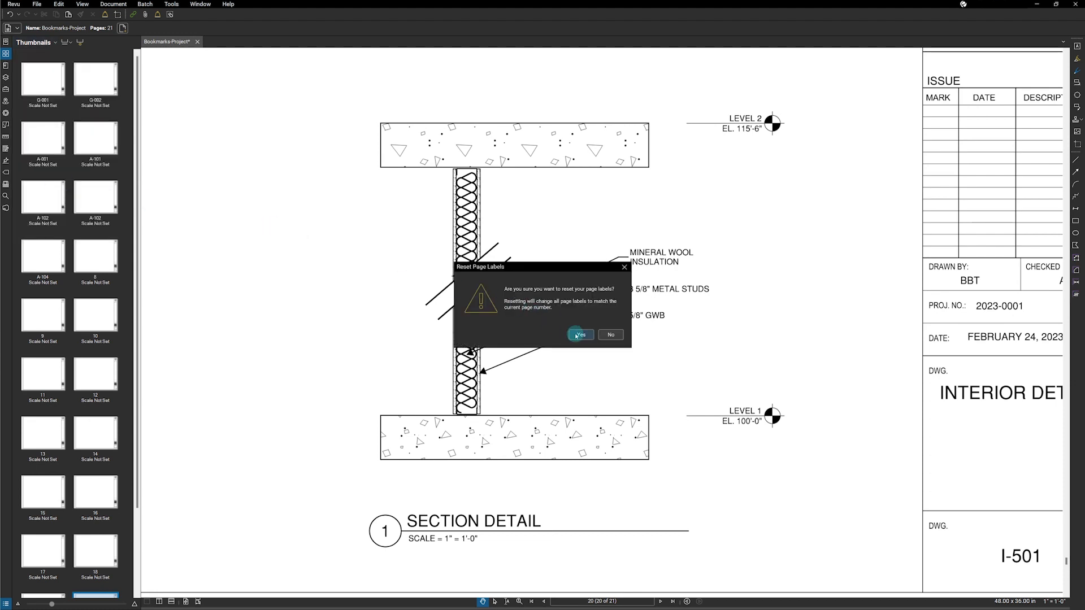
pyautogui.click(581, 335)
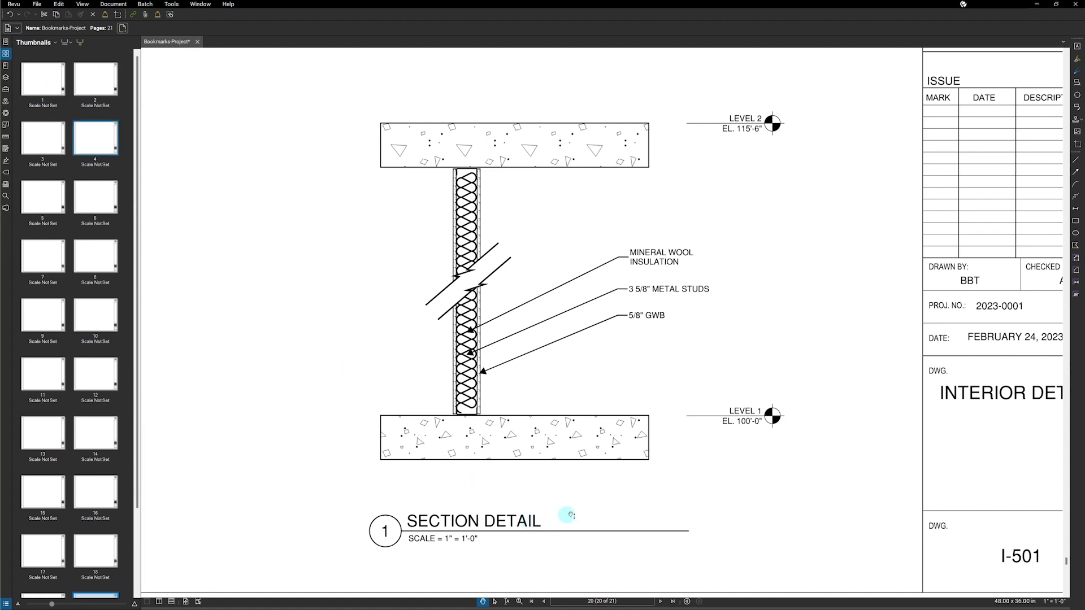
# Create page labels from a page region, marking the sheet-number box in the I-501 title block as the first region
pyautogui.moveTo(673, 503); pyautogui.dragTo(445, 445)
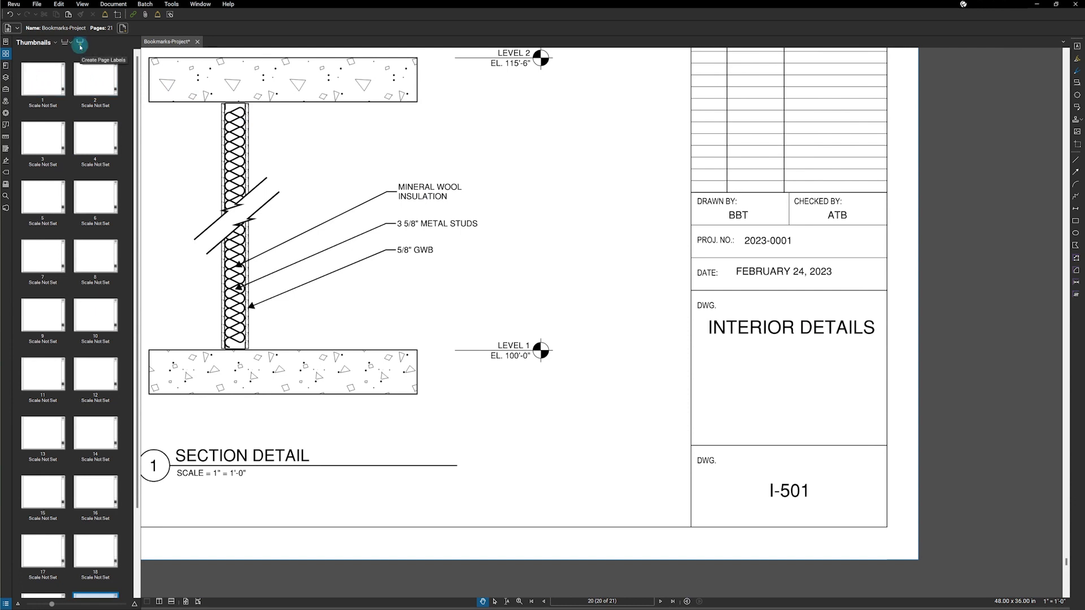
pyautogui.click(81, 47)
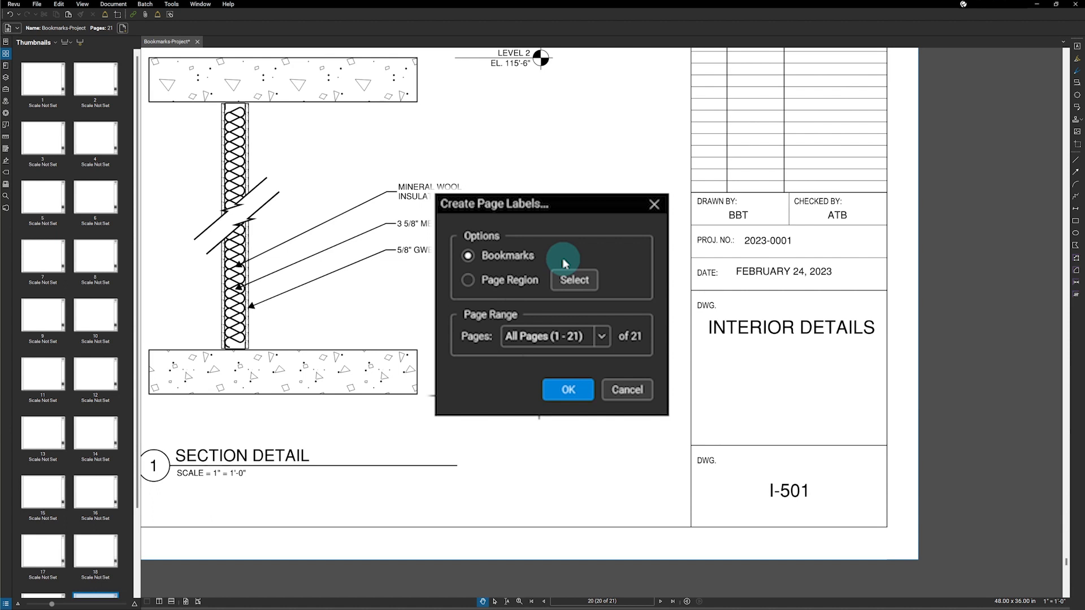
pyautogui.click(468, 280)
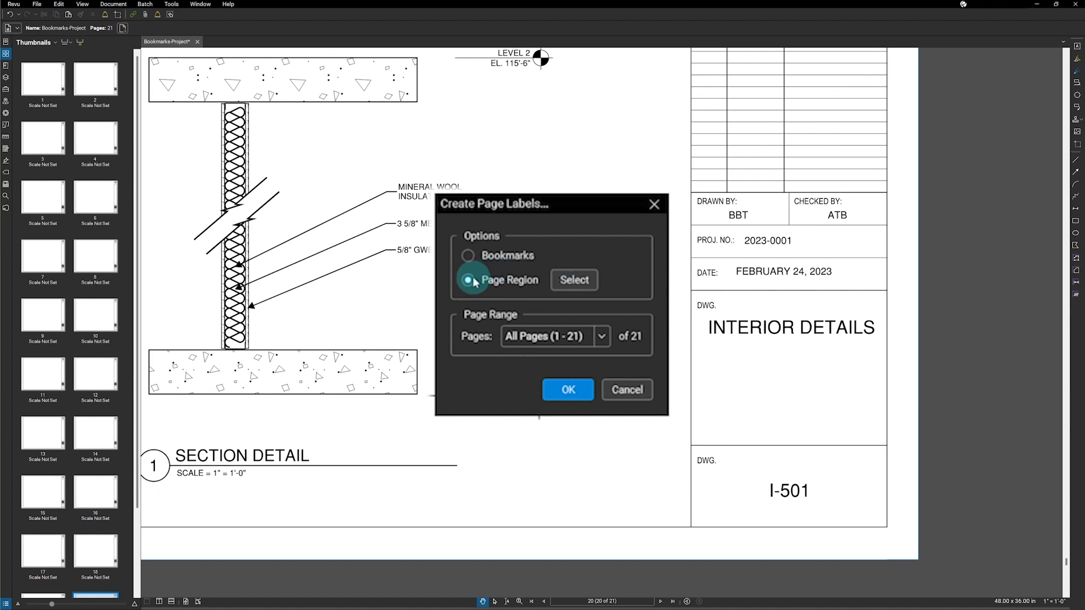
pyautogui.click(574, 280)
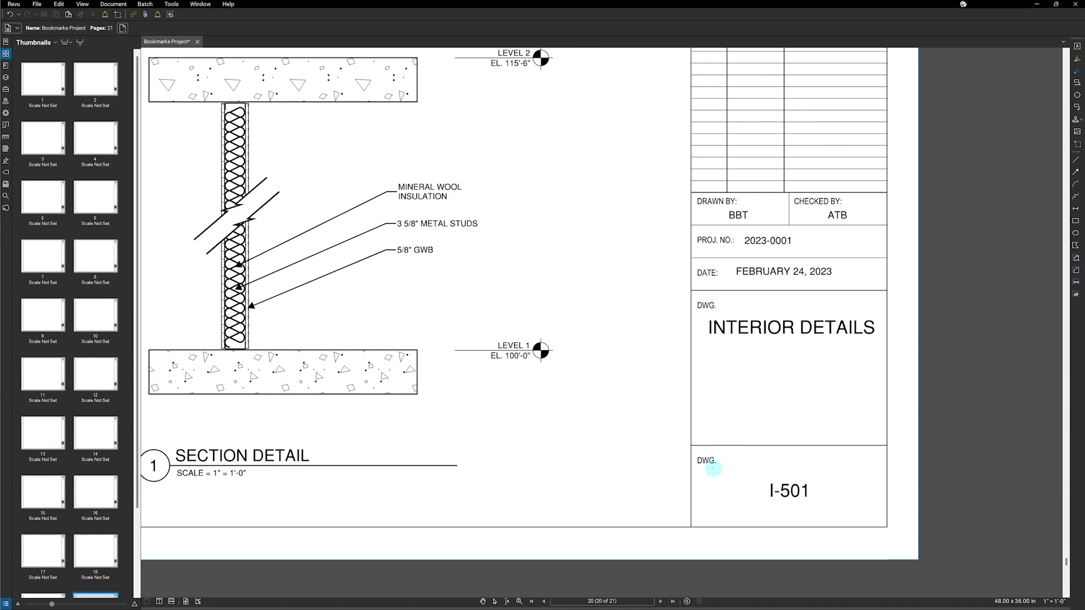
pyautogui.moveTo(702, 466); pyautogui.dragTo(882, 521)
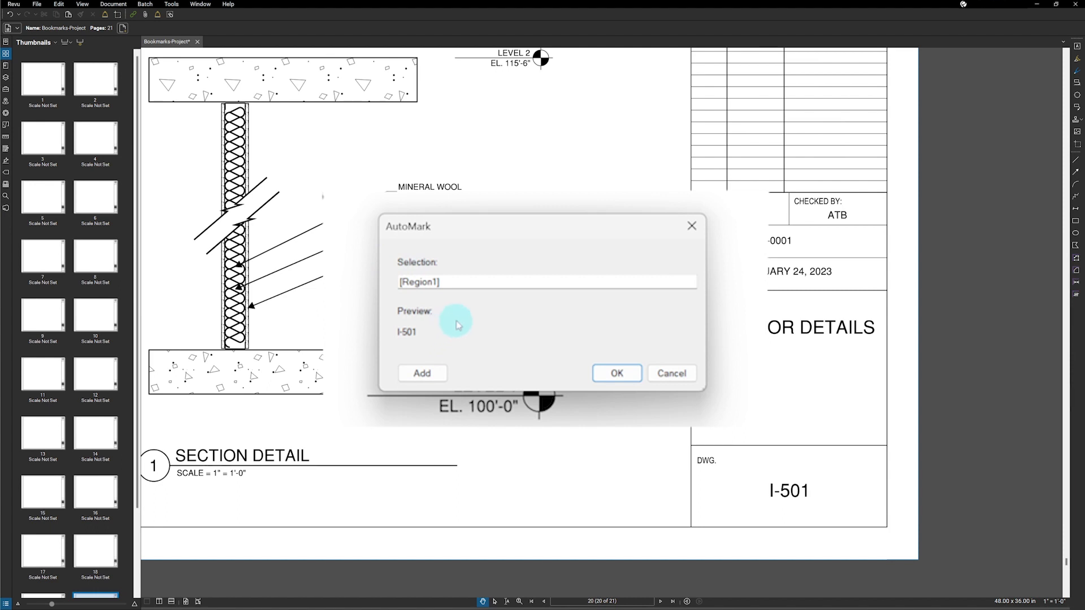
# Add a dash separator and the sheet-title box as a second region, making the label format "[Region1] – [Region2]"
pyautogui.click(485, 284)
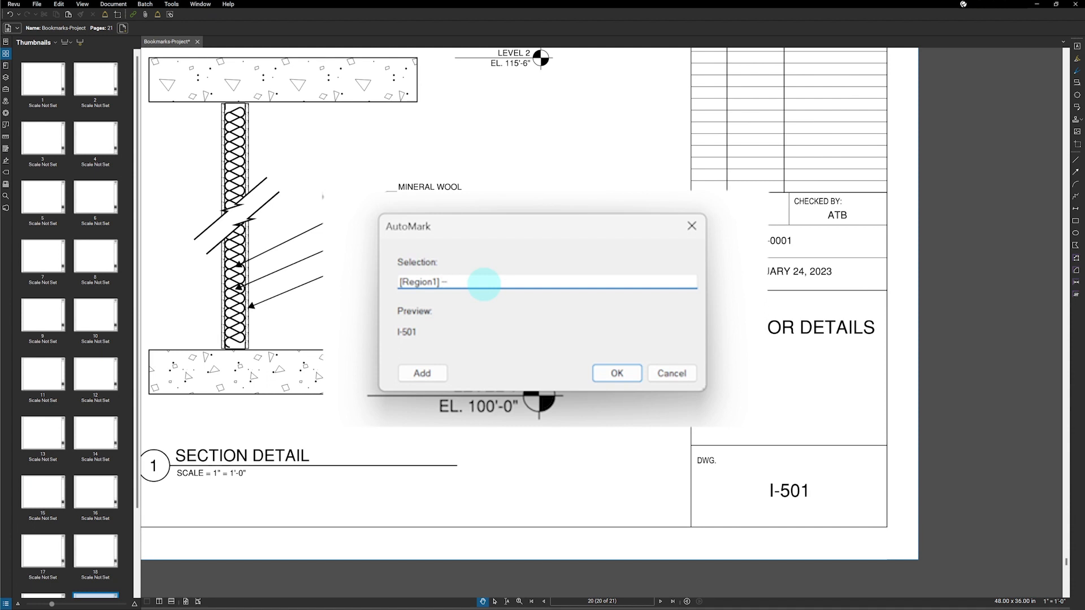
pyautogui.click(433, 369)
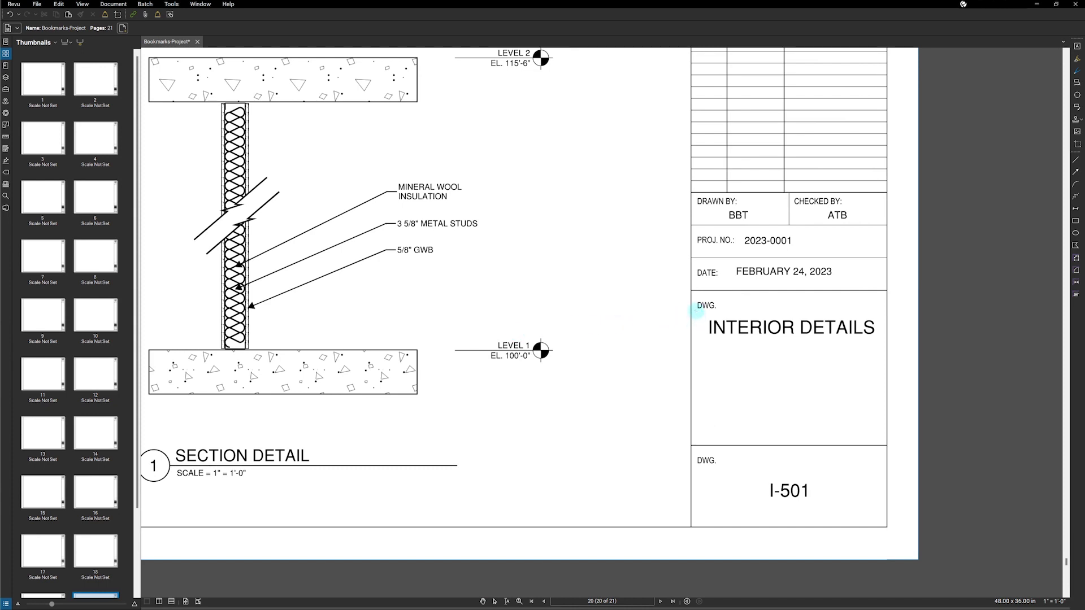
pyautogui.moveTo(697, 311); pyautogui.dragTo(883, 441)
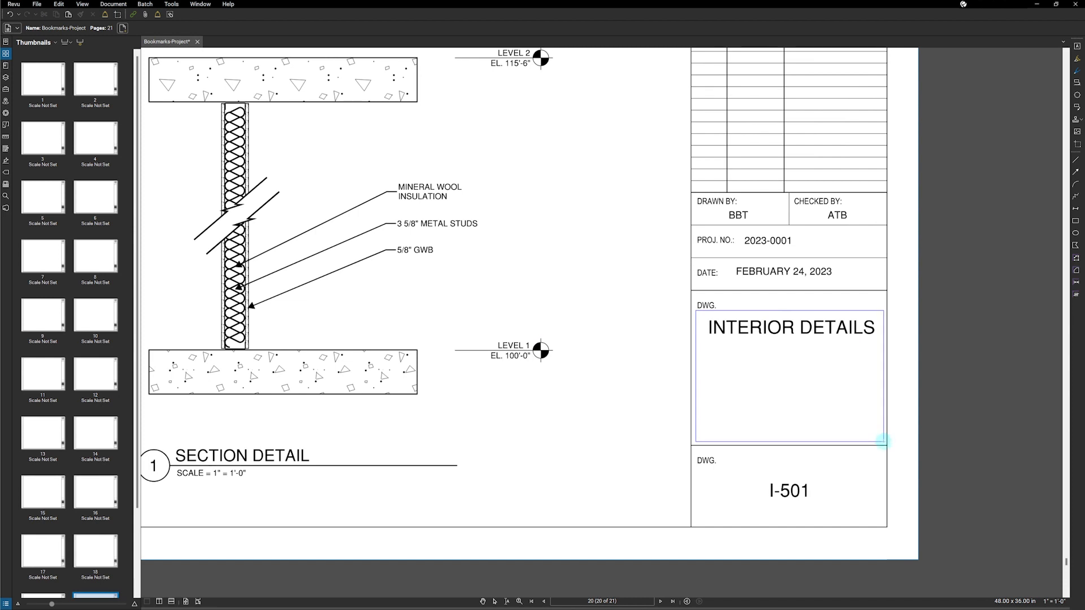
pyautogui.moveTo(883, 441); pyautogui.dragTo(883, 440)
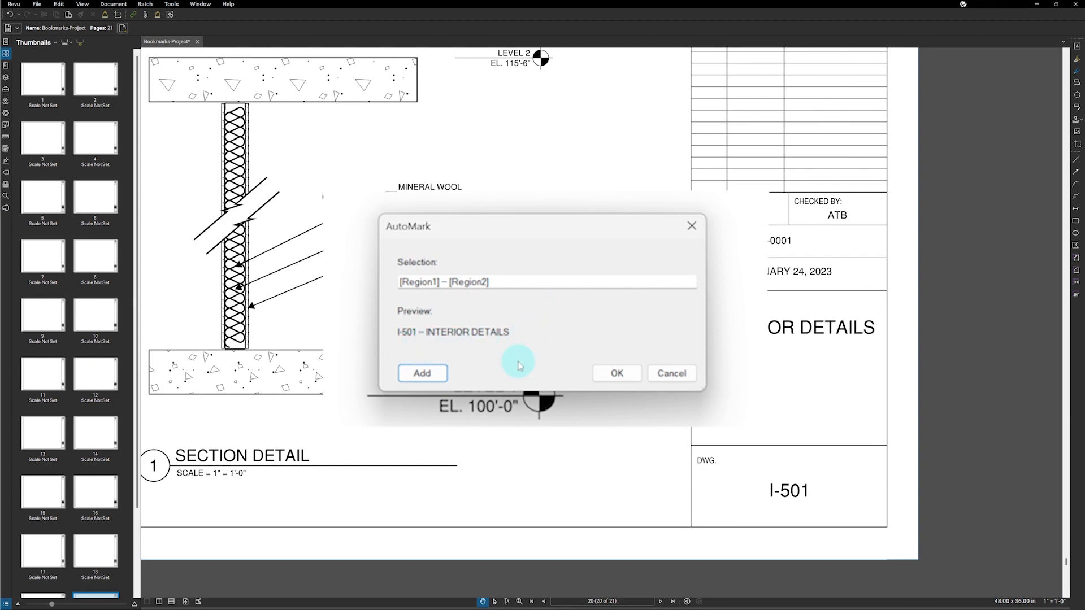
pyautogui.click(615, 375)
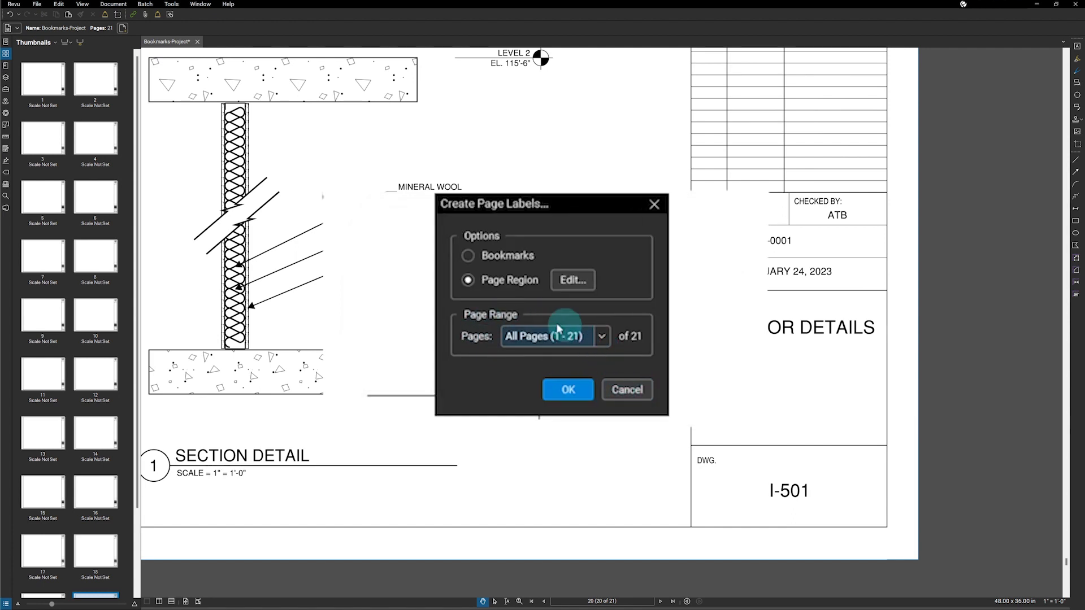
# Generate the page labels for All Pages (1 - 21) and review them on the thumbnails
pyautogui.click(507, 338)
pyautogui.click(562, 388)
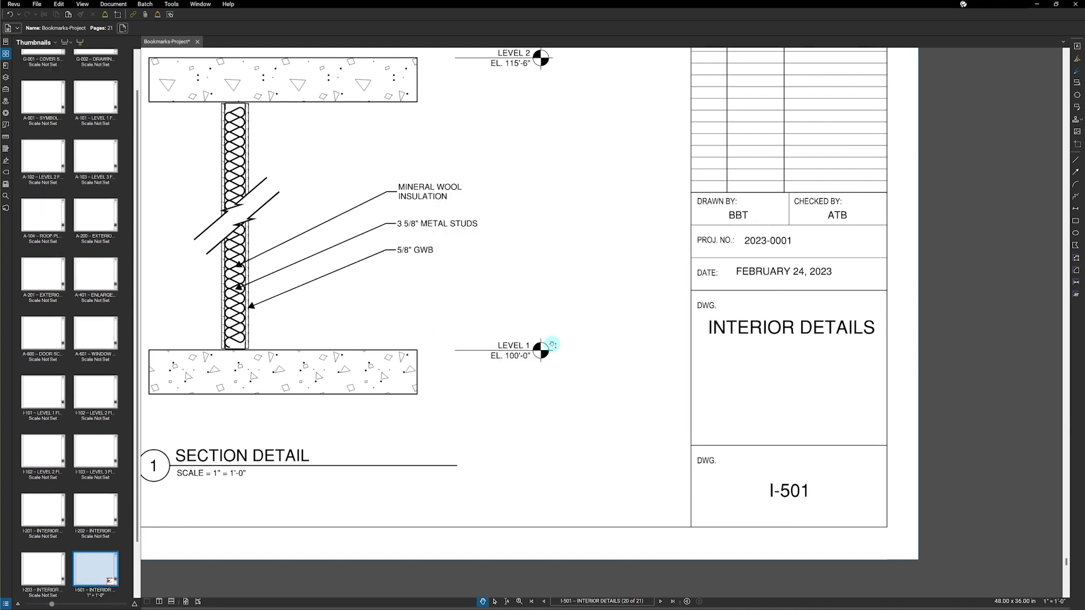
pyautogui.scroll(1, 95, 266)
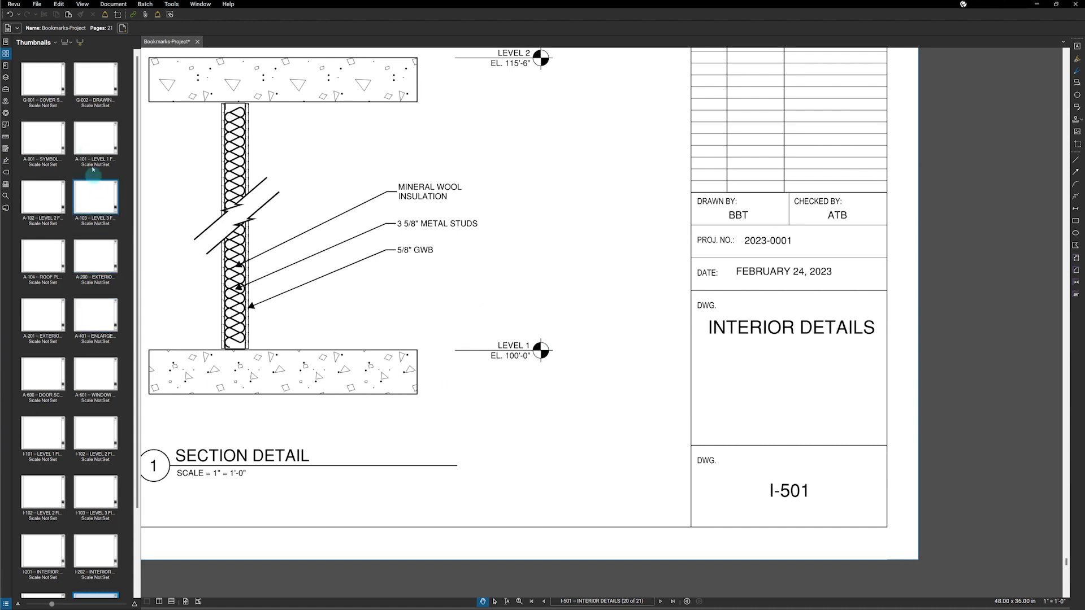
pyautogui.scroll(-2, 66, 248)
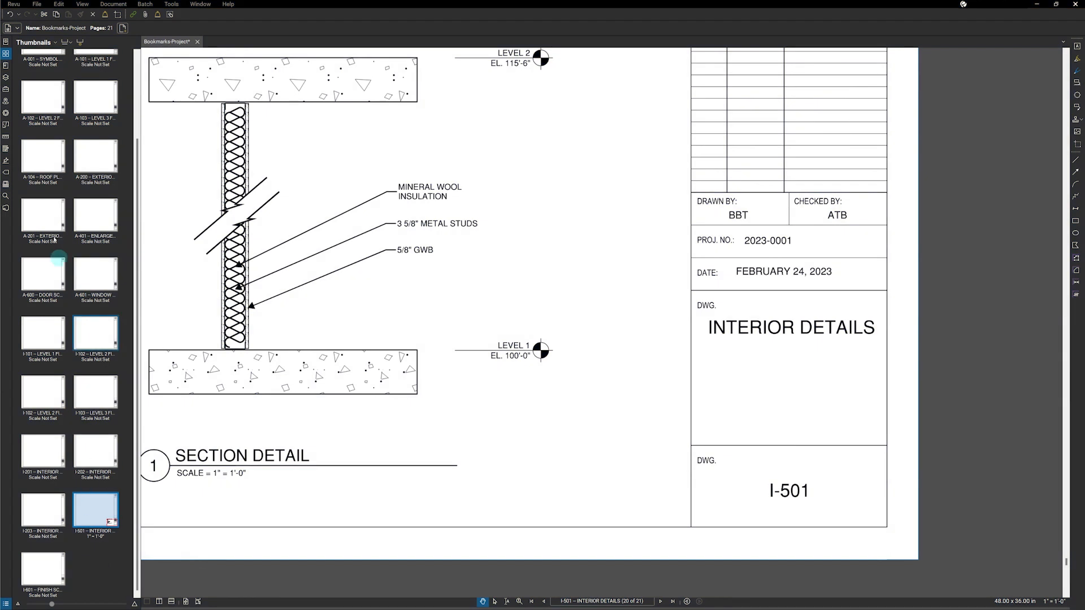
# Delete the existing bookmarks from A-104 through "Detail 1 / I-501"
pyautogui.click(5, 66)
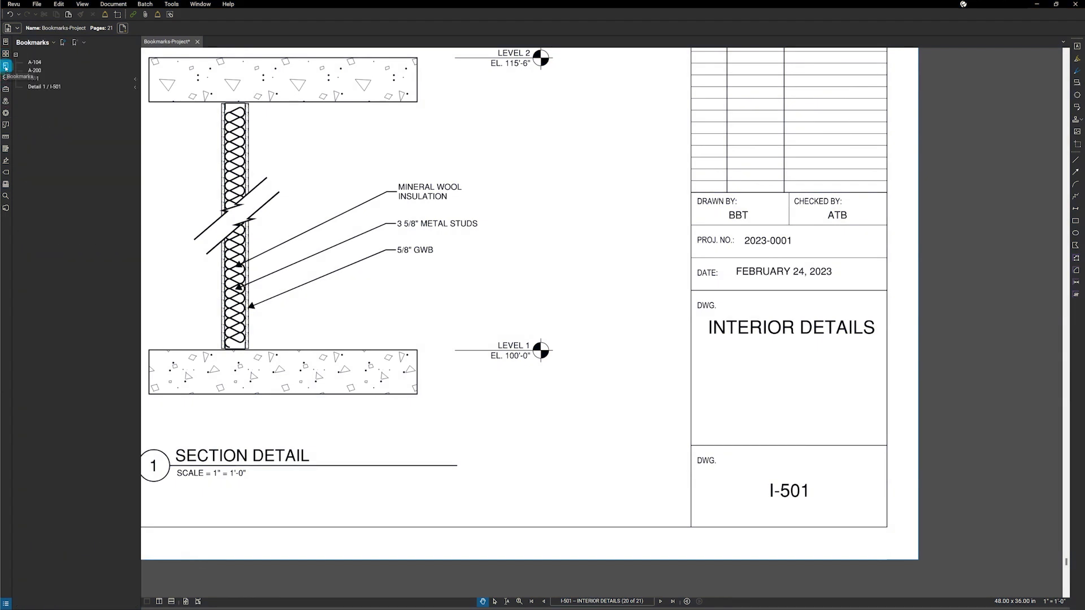
pyautogui.click(35, 62)
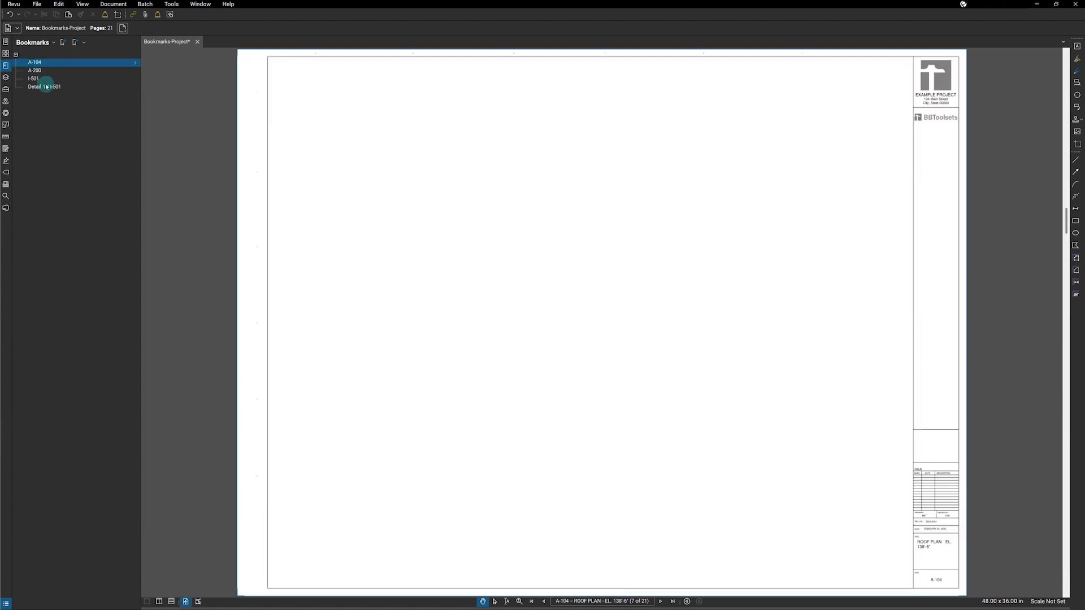
pyautogui.keyDown('shift'); pyautogui.click(46, 87); pyautogui.keyUp('shift')
pyautogui.rightClick(46, 88)
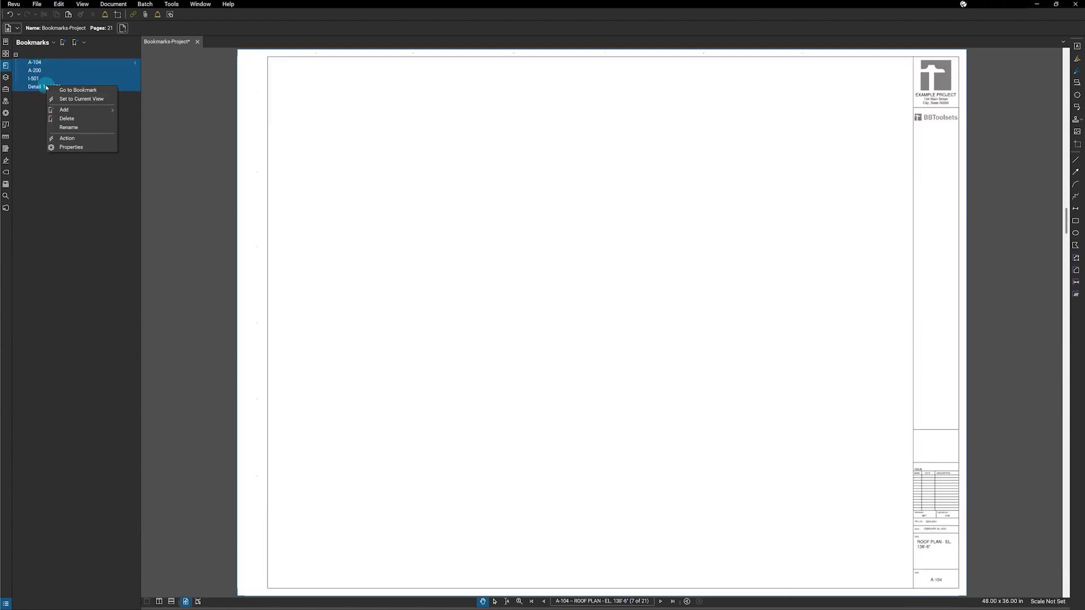
pyautogui.click(72, 120)
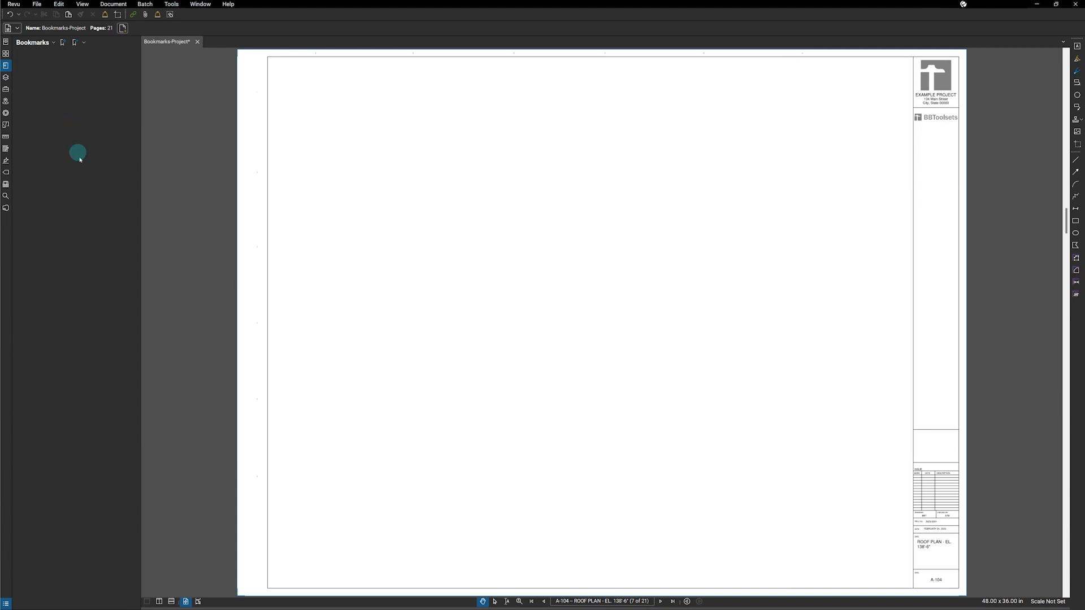
# Create bookmarks from the page labels for All Pages (1 - 21) with the Fit Page scale
pyautogui.click(62, 44)
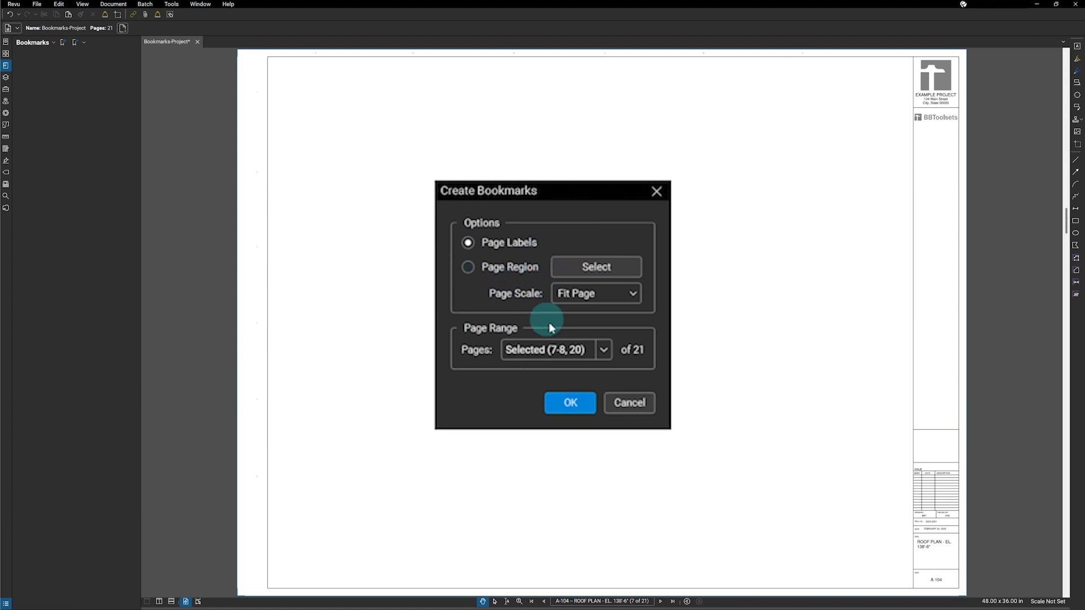
pyautogui.click(580, 350)
pyautogui.click(603, 353)
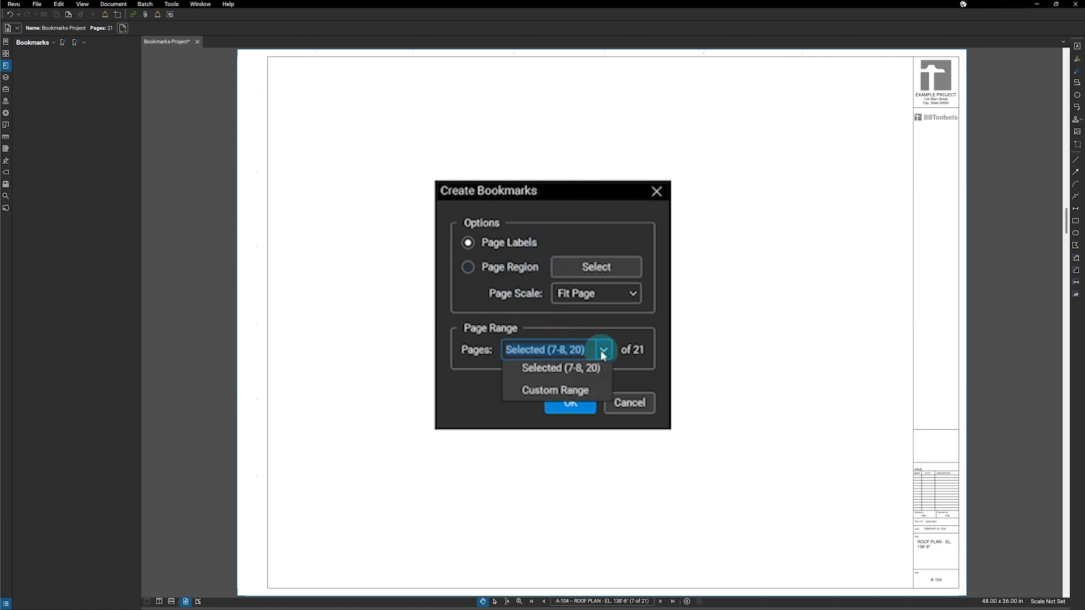
pyautogui.click(582, 371)
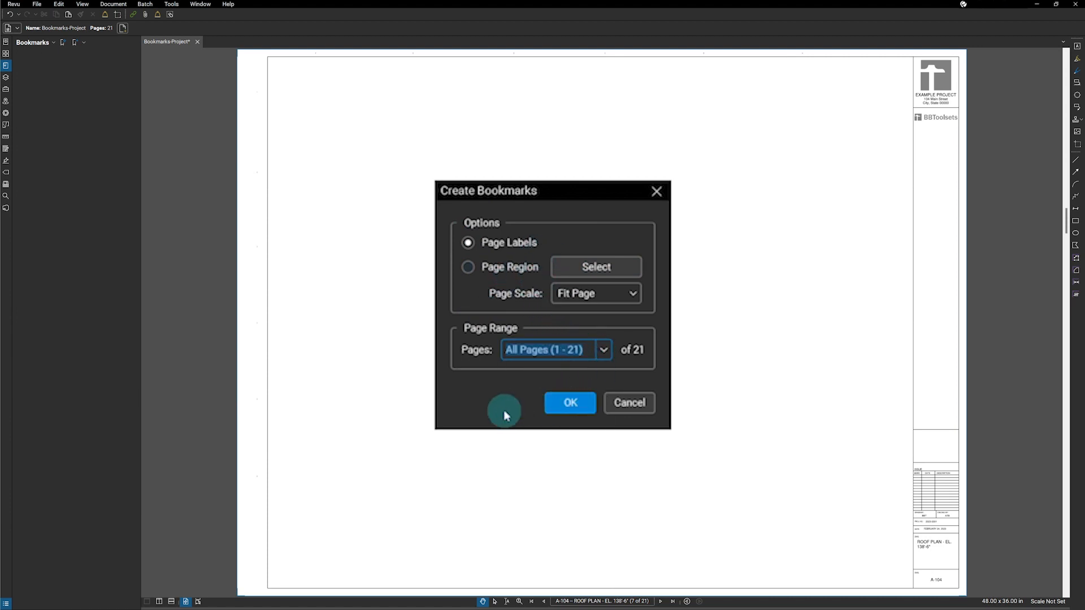
pyautogui.click(556, 403)
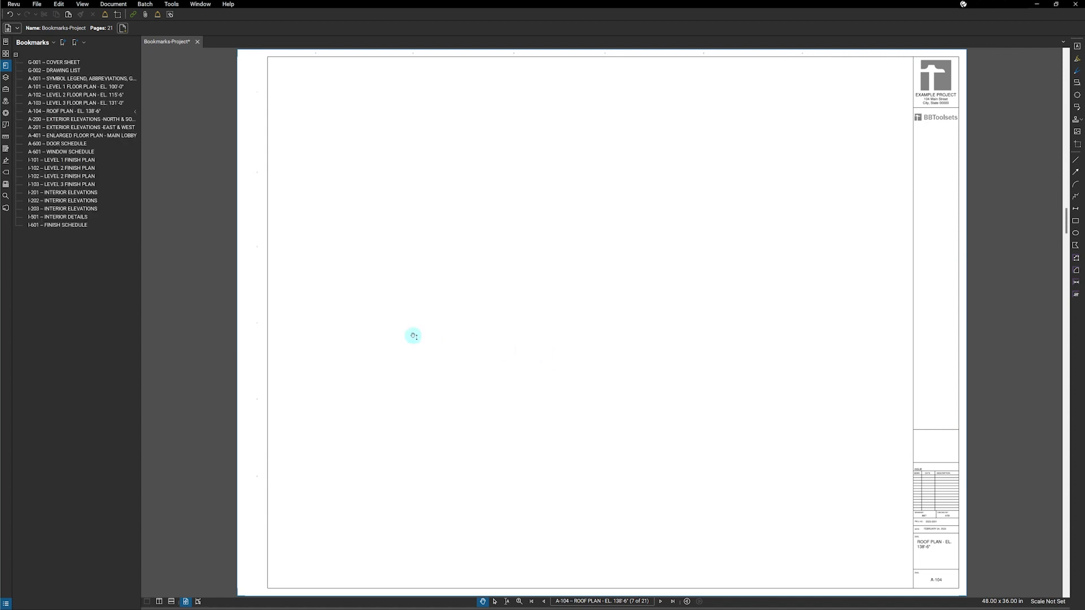
# Test the A-600 door schedule, I-102 Level 2 finish plan and I-601 finish schedule bookmarks
pyautogui.click(56, 144)
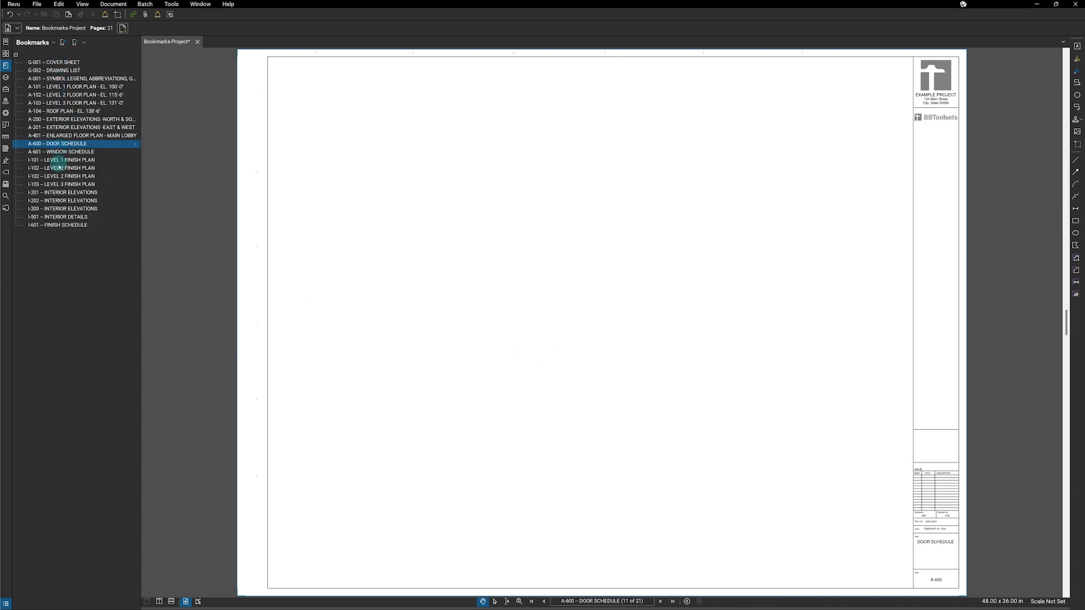
pyautogui.click(59, 167)
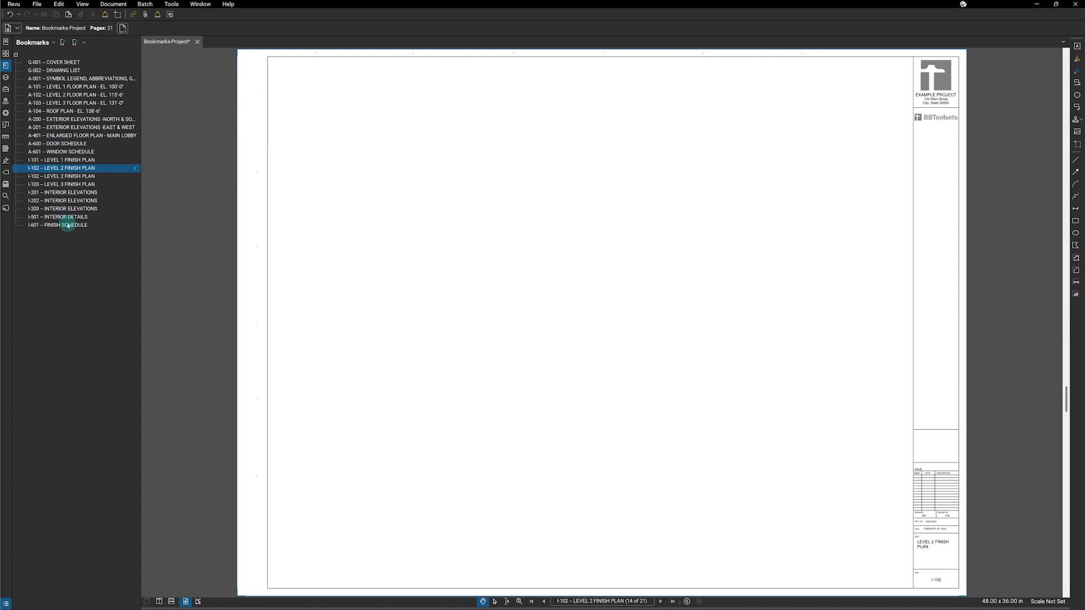
pyautogui.click(68, 225)
# Delete all bookmarks from the G-001 cover sheet through the I-601 finish schedule
pyautogui.click(61, 63)
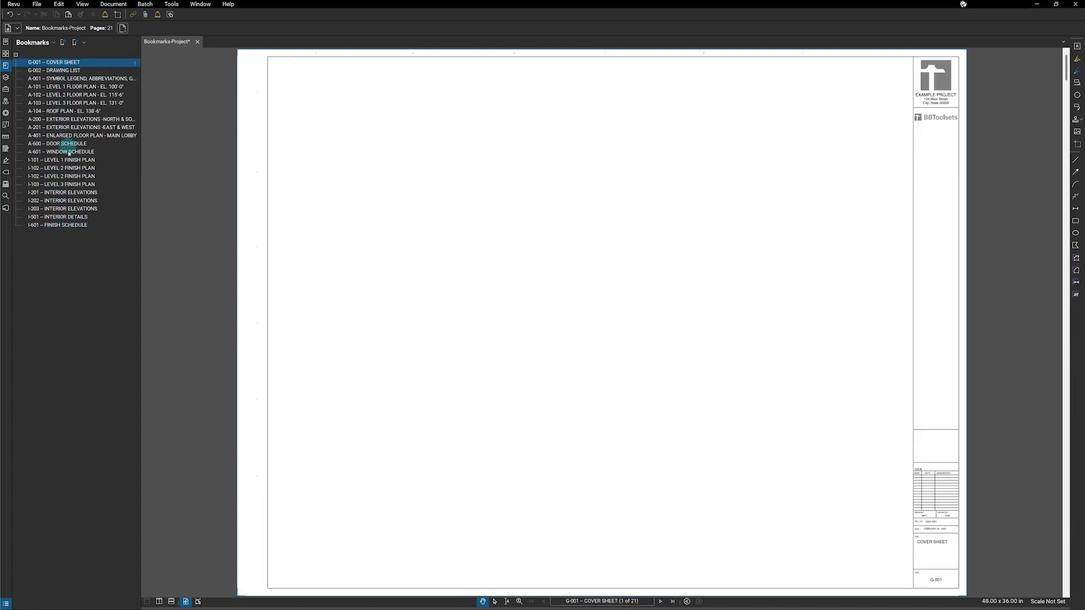
pyautogui.keyDown('shift'); pyautogui.click(84, 224); pyautogui.keyUp('shift')
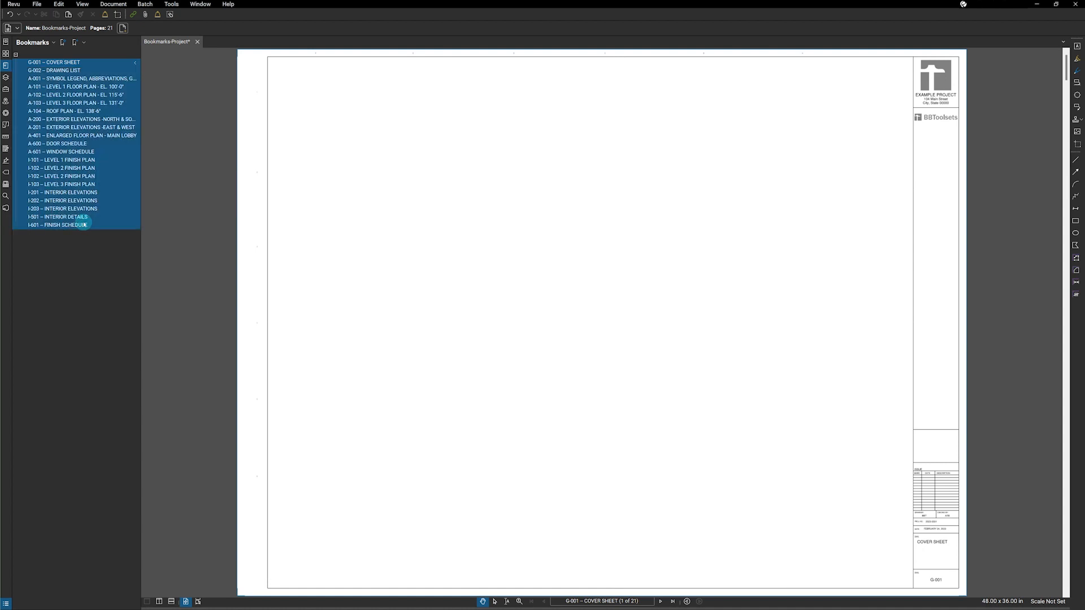
pyautogui.rightClick(84, 225)
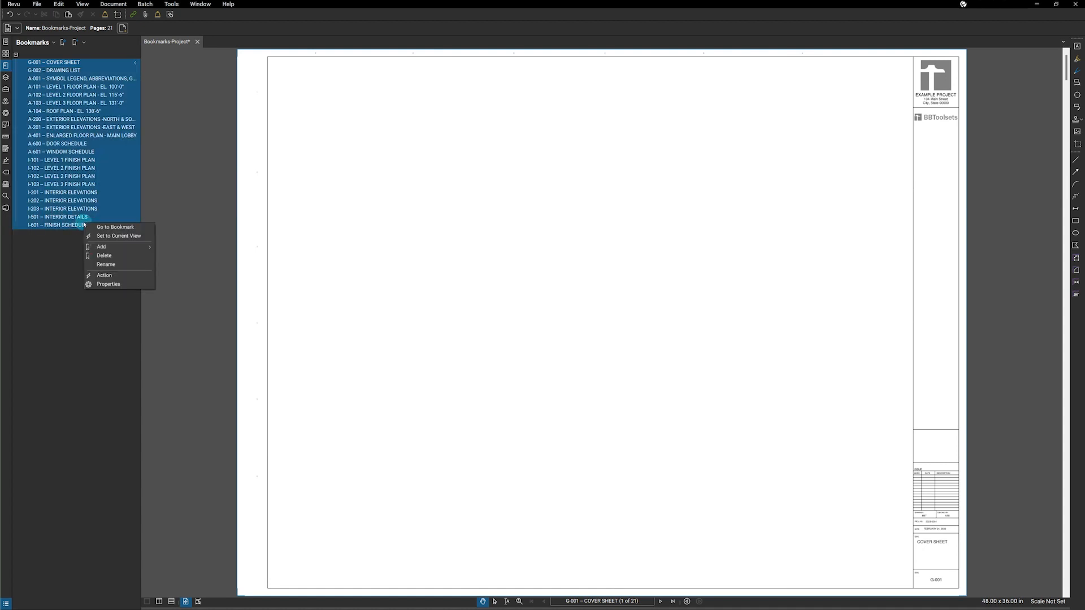
pyautogui.click(104, 255)
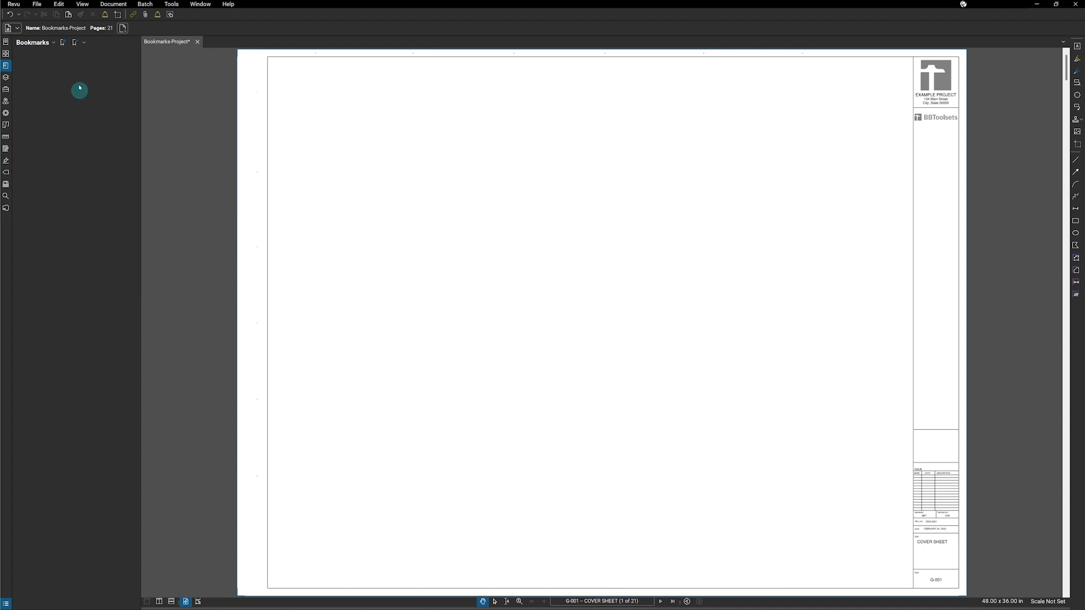
# Start creating bookmarks from a Page Region and define the first region around the G-001 sheet number in the title block
pyautogui.click(63, 43)
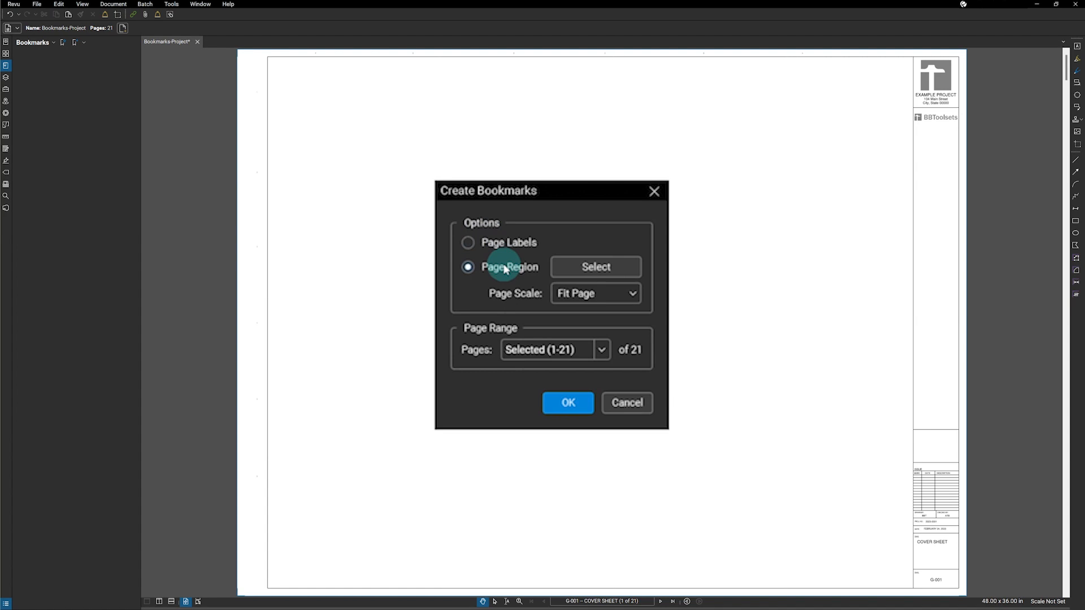
pyautogui.click(568, 267)
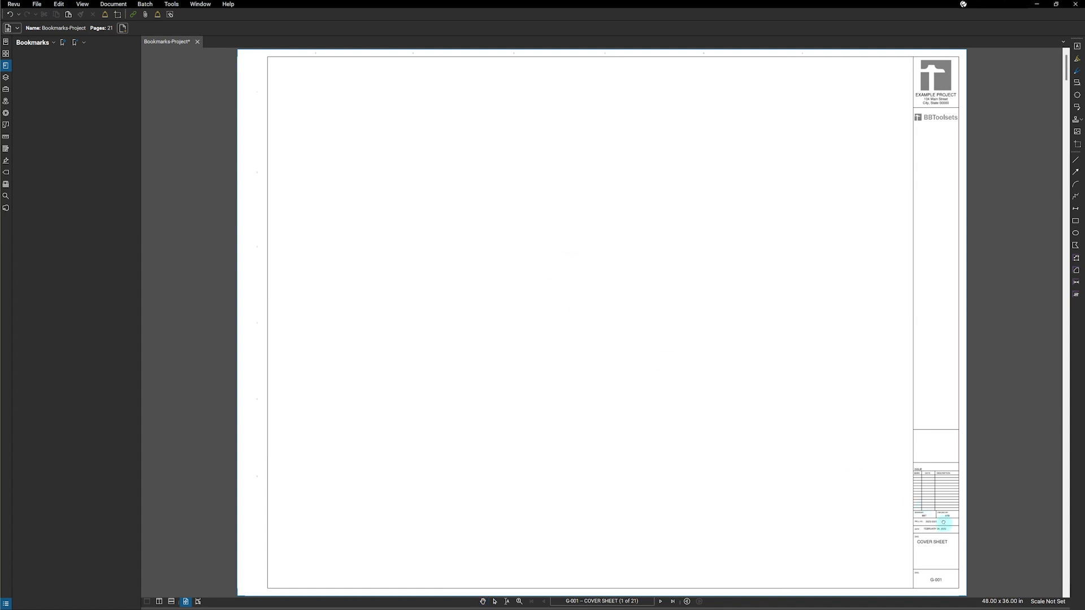
pyautogui.moveTo(939, 519); pyautogui.dragTo(785, 352)
pyautogui.scroll(5, 809, 395)
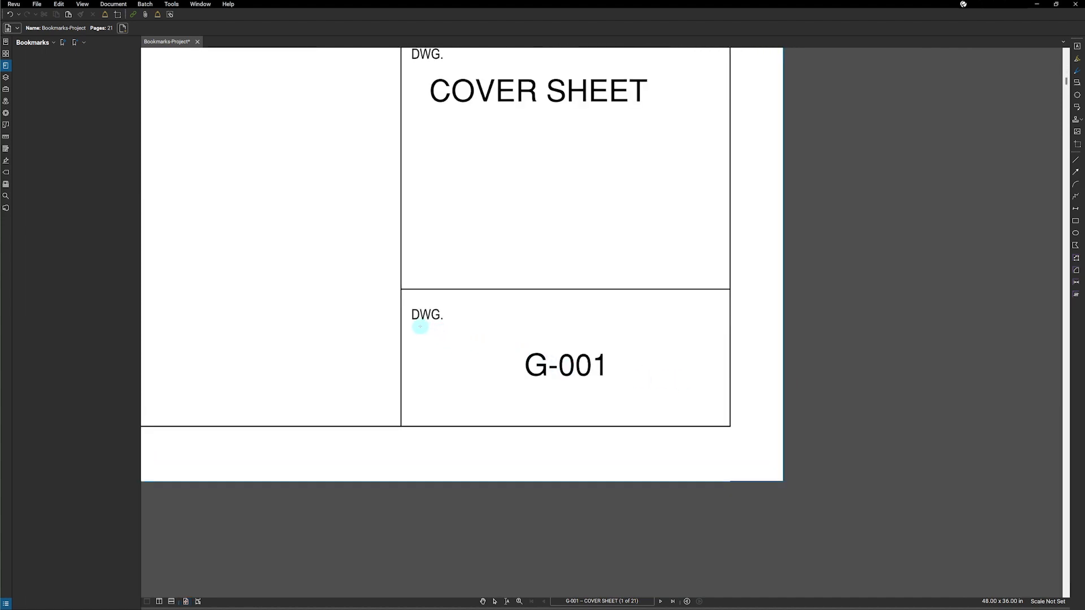
pyautogui.moveTo(416, 324); pyautogui.dragTo(727, 423)
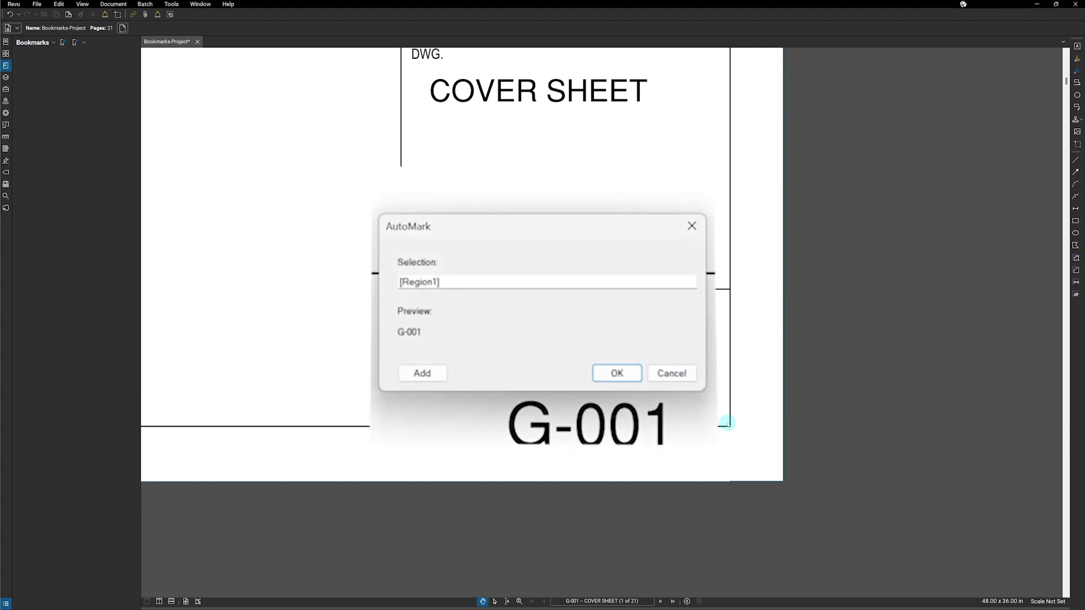
# Append a " – " separator and add a second region around the COVER SHEET title, producing the pattern "[Region1] – [Region2]"
pyautogui.click(526, 281)
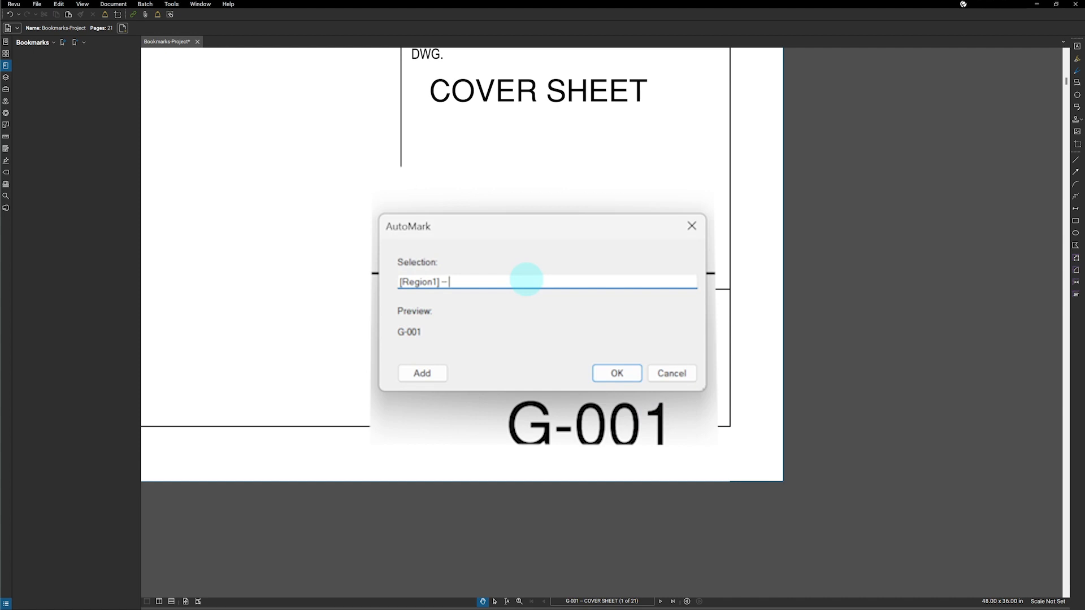
pyautogui.write('-')
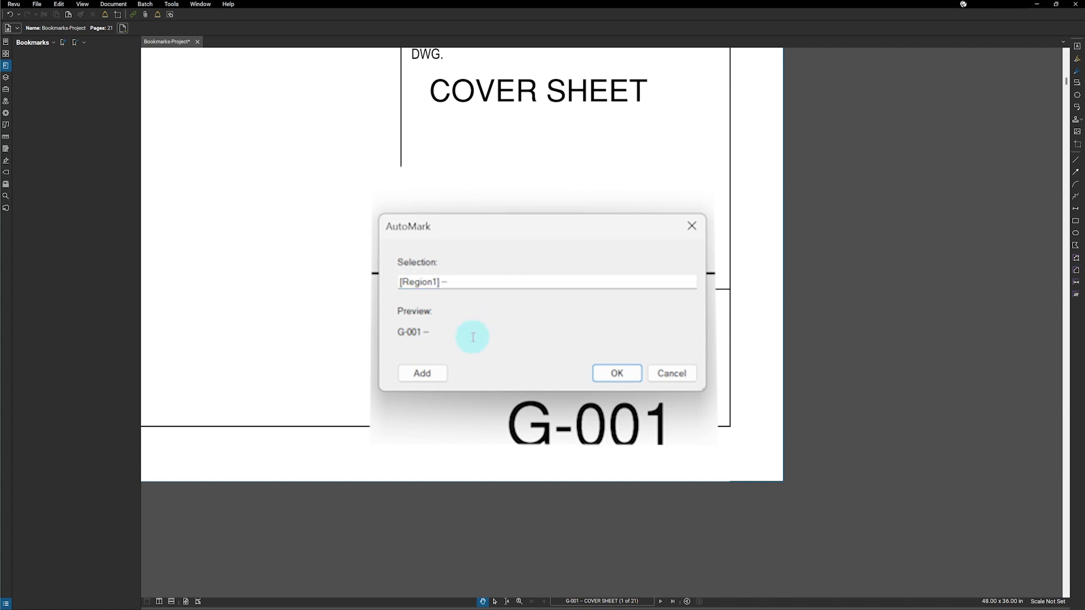
pyautogui.click(422, 373)
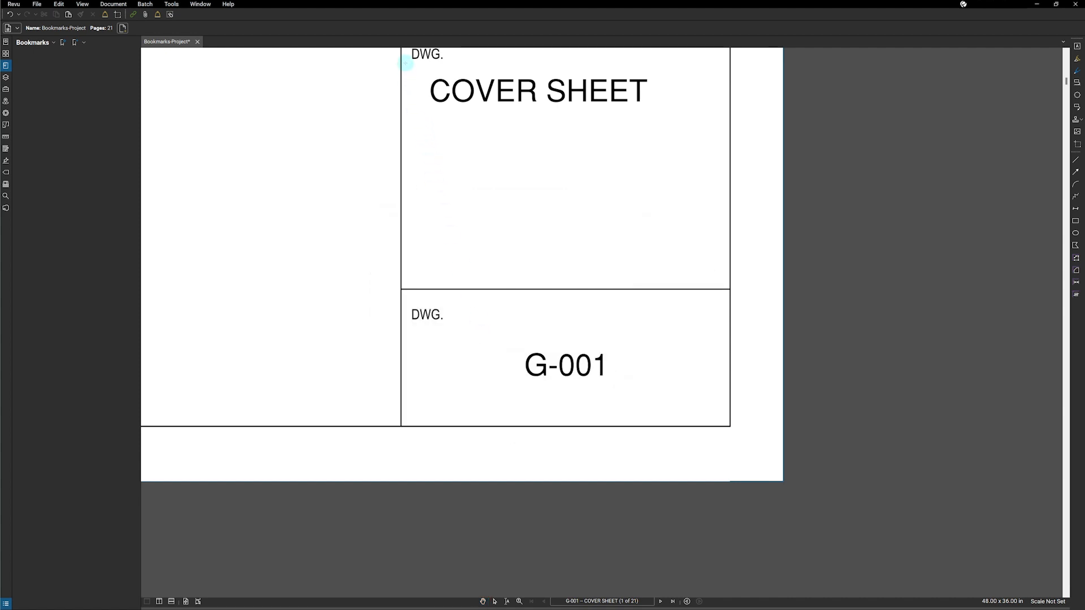
pyautogui.moveTo(406, 63); pyautogui.dragTo(726, 286)
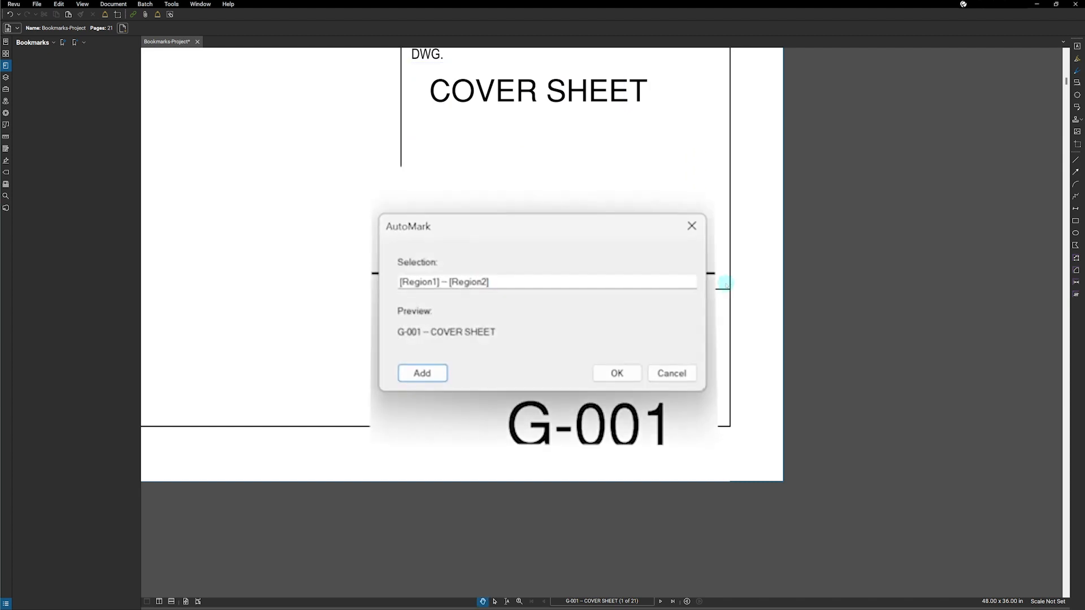
pyautogui.click(617, 373)
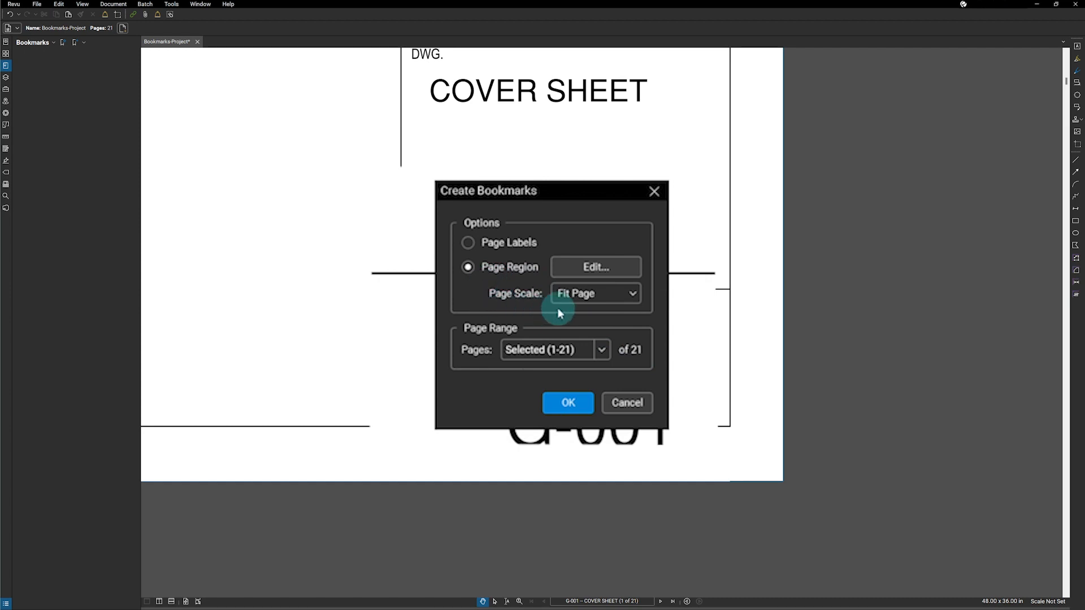
# Generate the page-region bookmarks for Selected (1-21) with the Fit Page scale
pyautogui.click(632, 296)
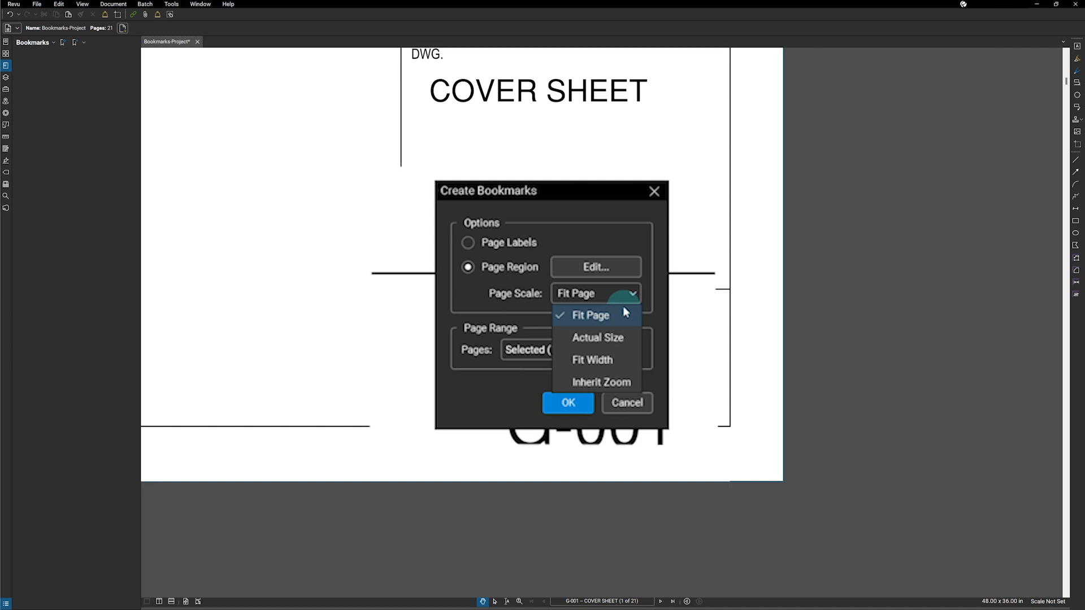
pyautogui.click(617, 314)
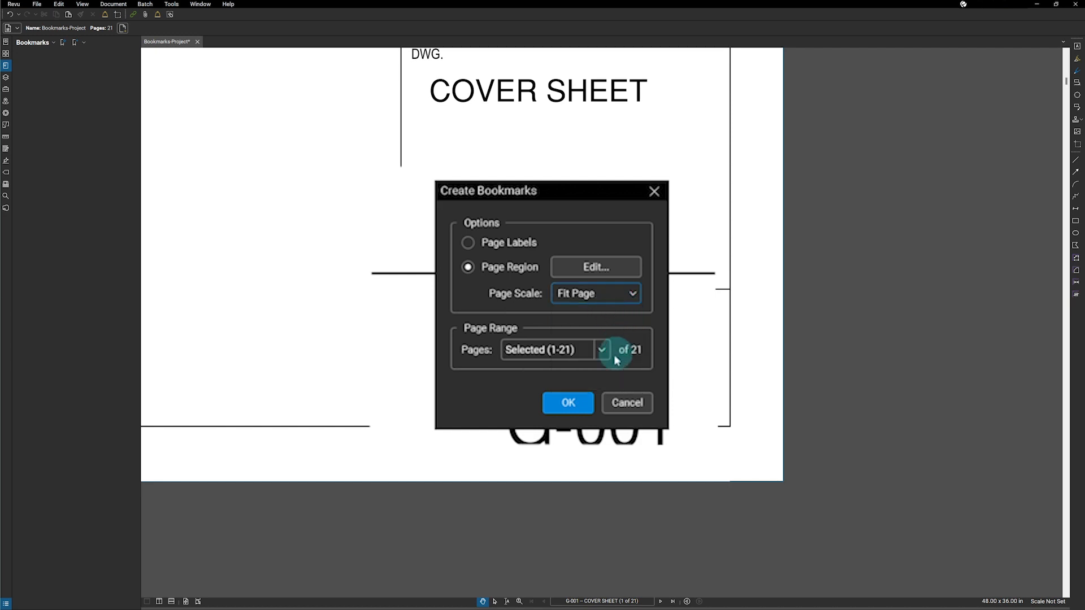
pyautogui.click(580, 403)
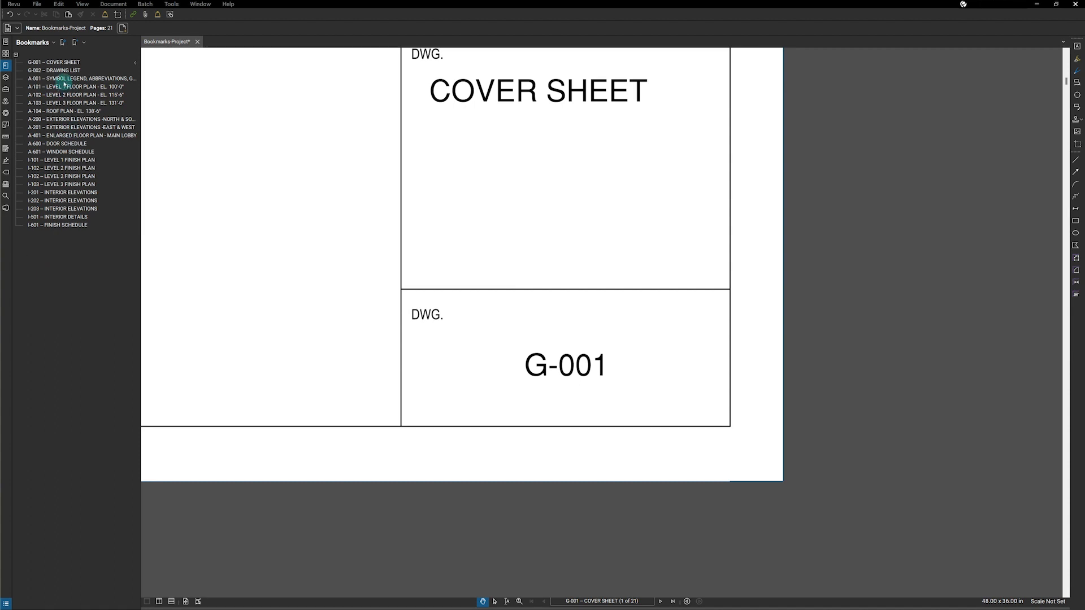
# Add a bookmark named PLAN SHEETS before the A-101 Level 1 floor plan bookmark and test its page link
pyautogui.click(64, 86)
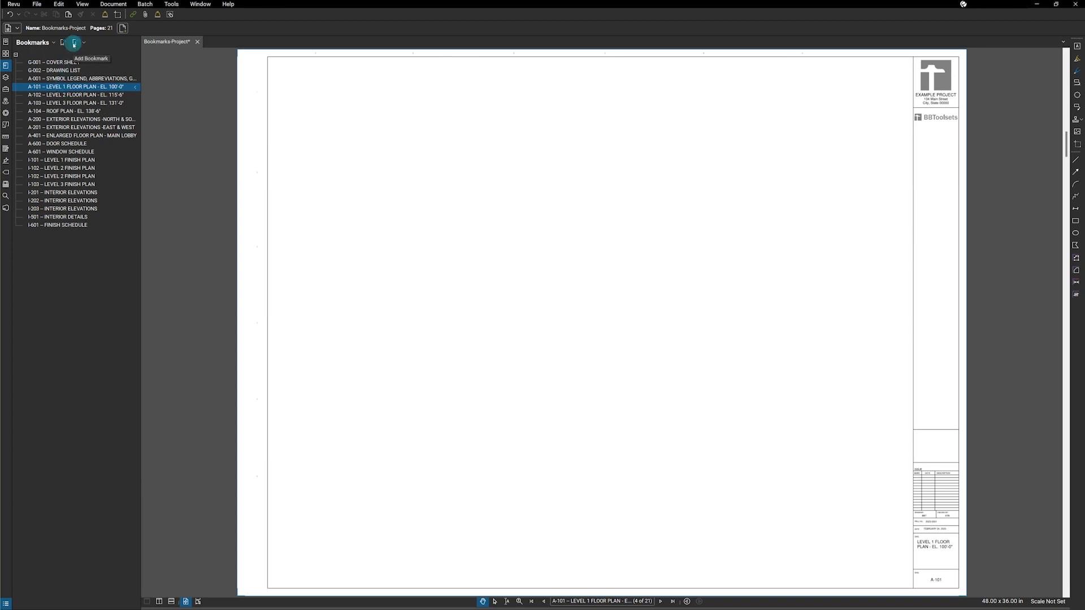
pyautogui.click(82, 43)
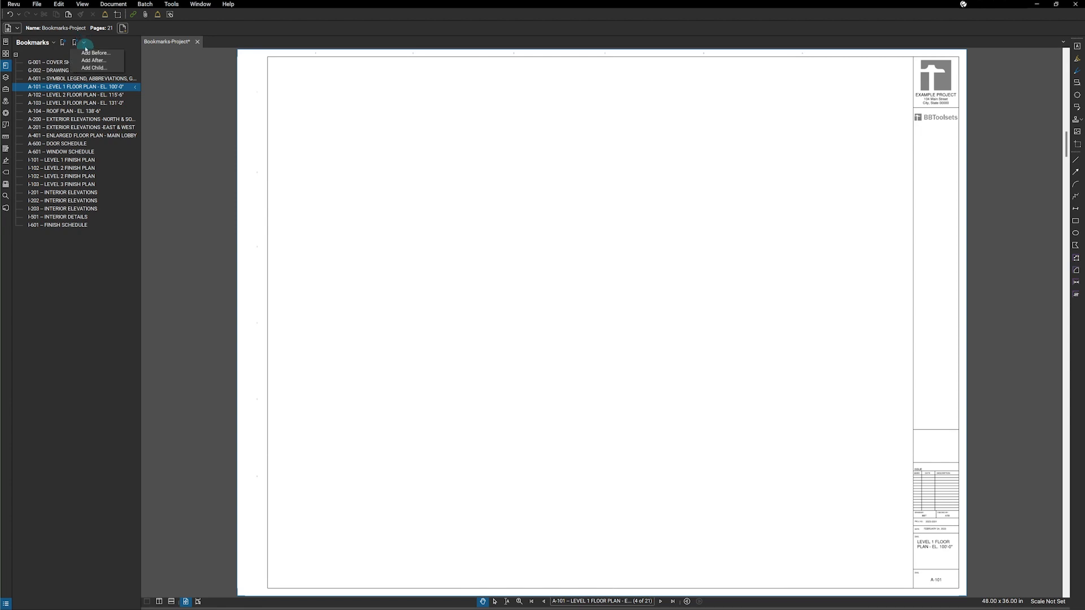
pyautogui.click(86, 53)
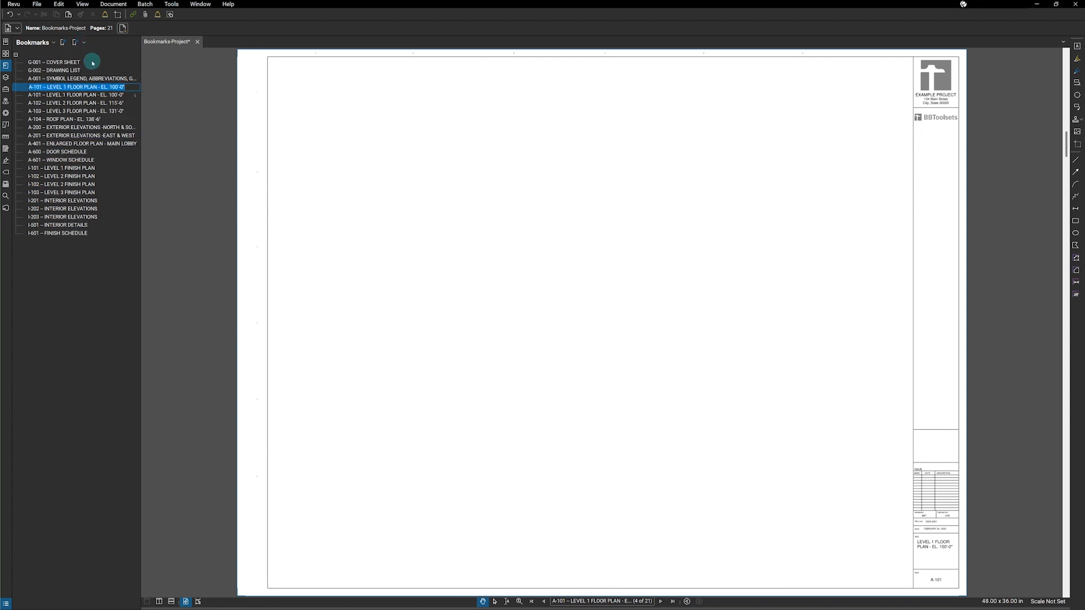
pyautogui.write('PLAN SHEETS')
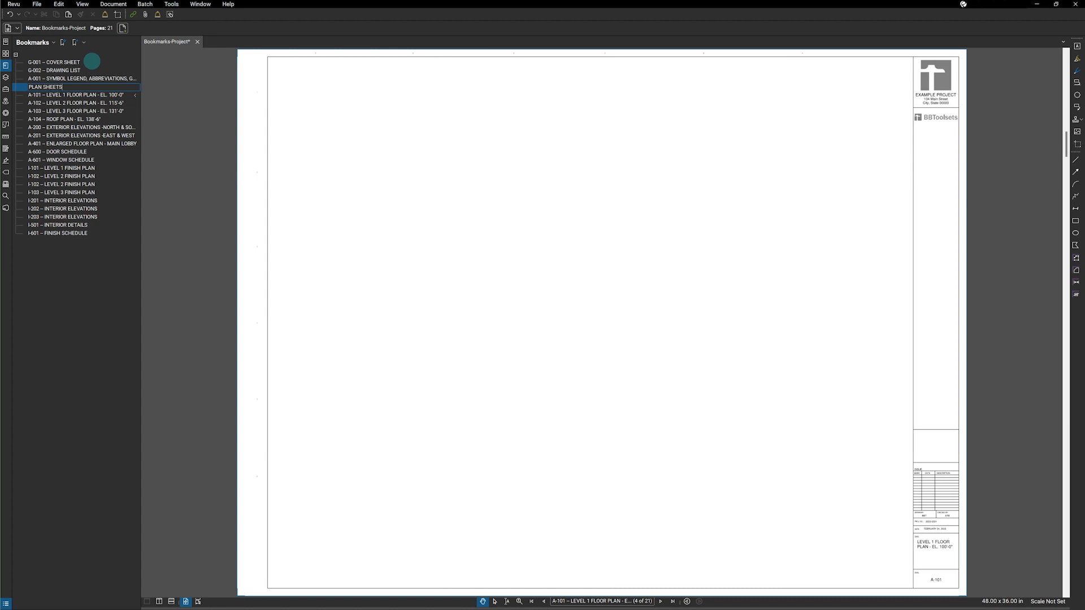
pyautogui.press('Return')
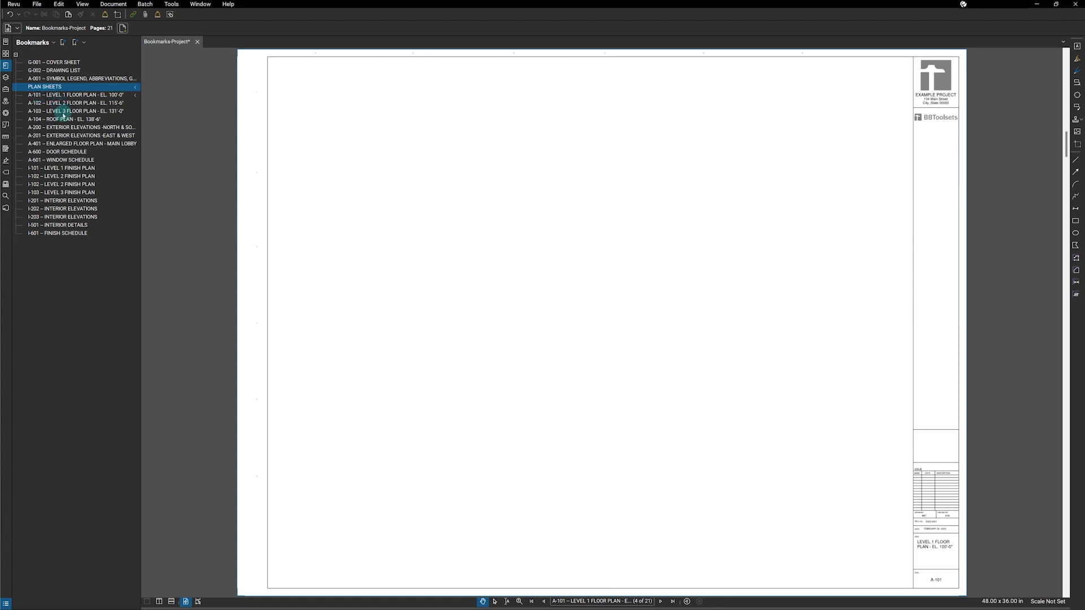
pyautogui.click(64, 112)
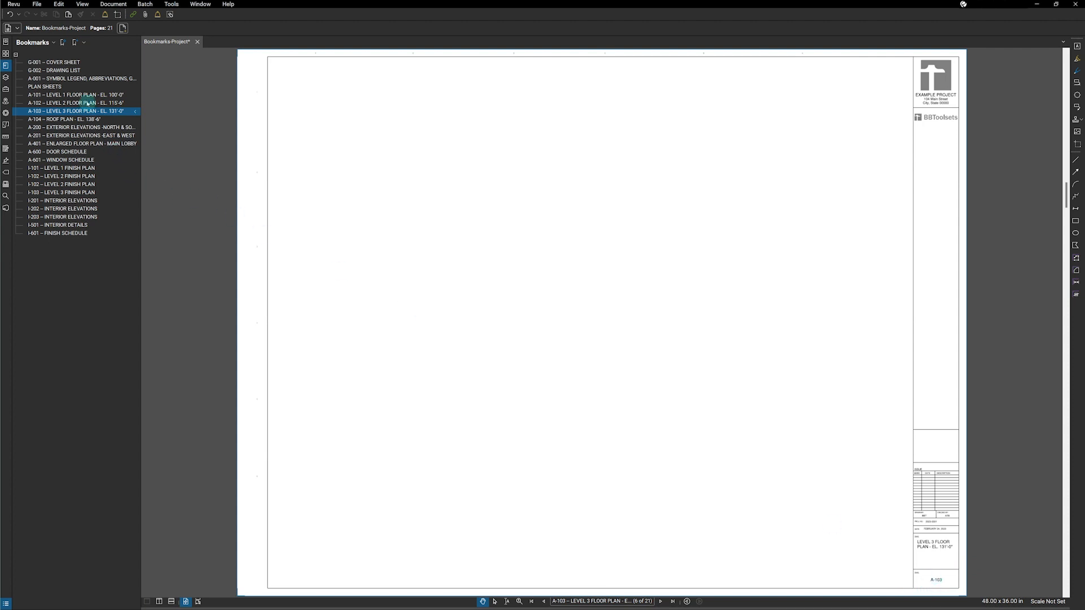
pyautogui.click(58, 86)
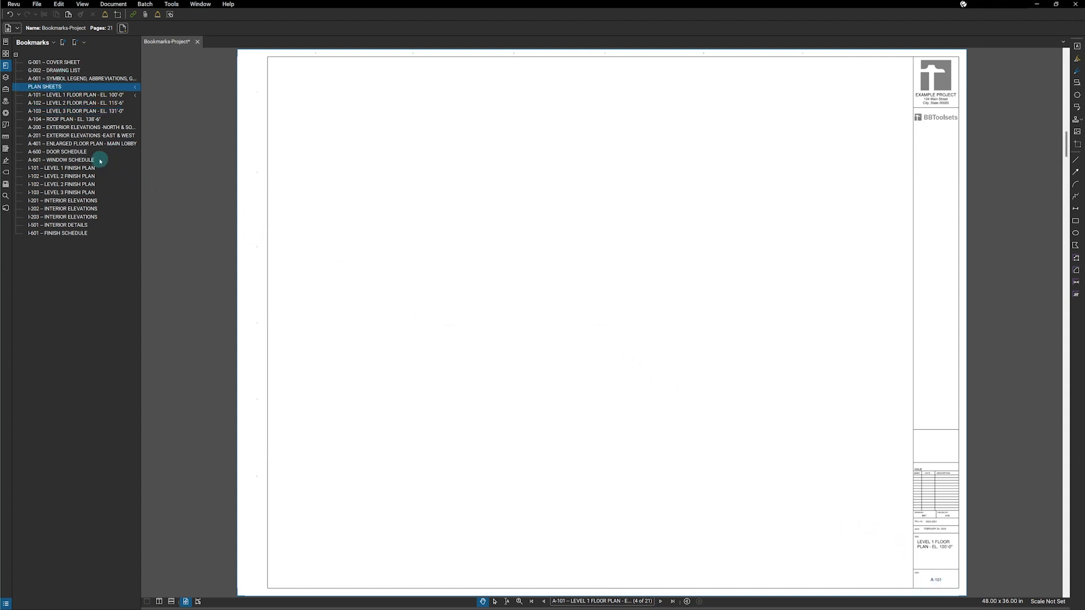
# Nest the A-101 through A-104 bookmarks under PLAN SHEETS, and collapse and re-expand the group
pyautogui.click(65, 95)
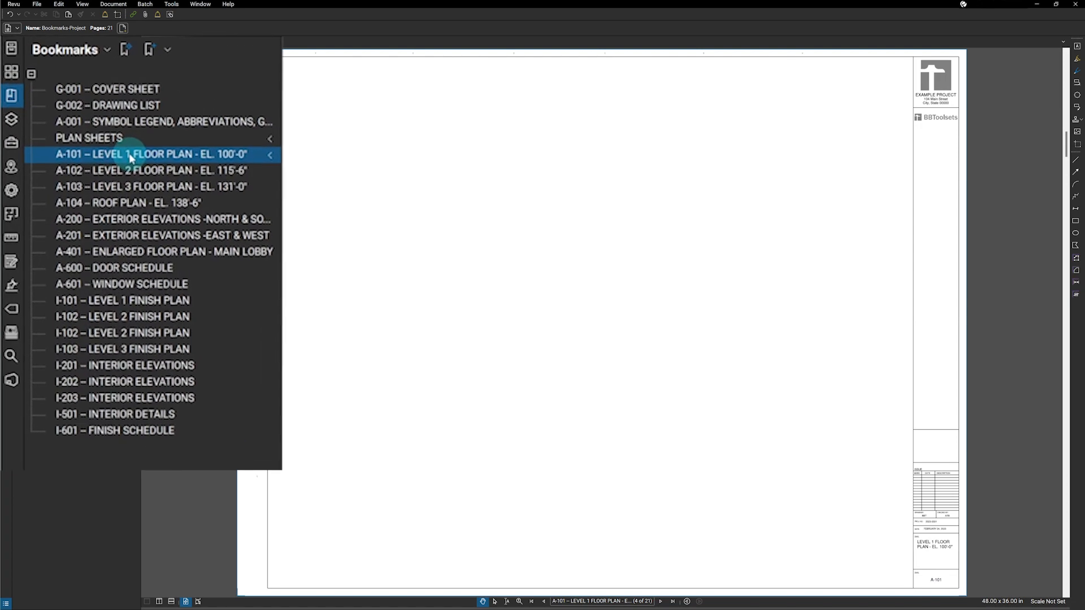
pyautogui.keyDown('shift'); pyautogui.click(130, 204); pyautogui.keyUp('shift')
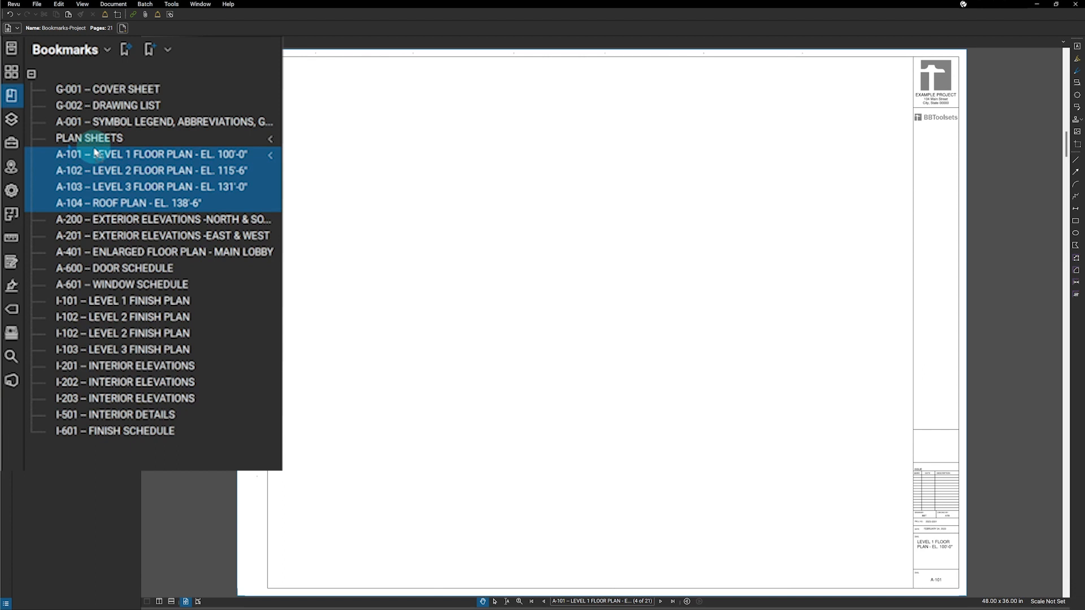
pyautogui.moveTo(94, 149); pyautogui.dragTo(94, 147)
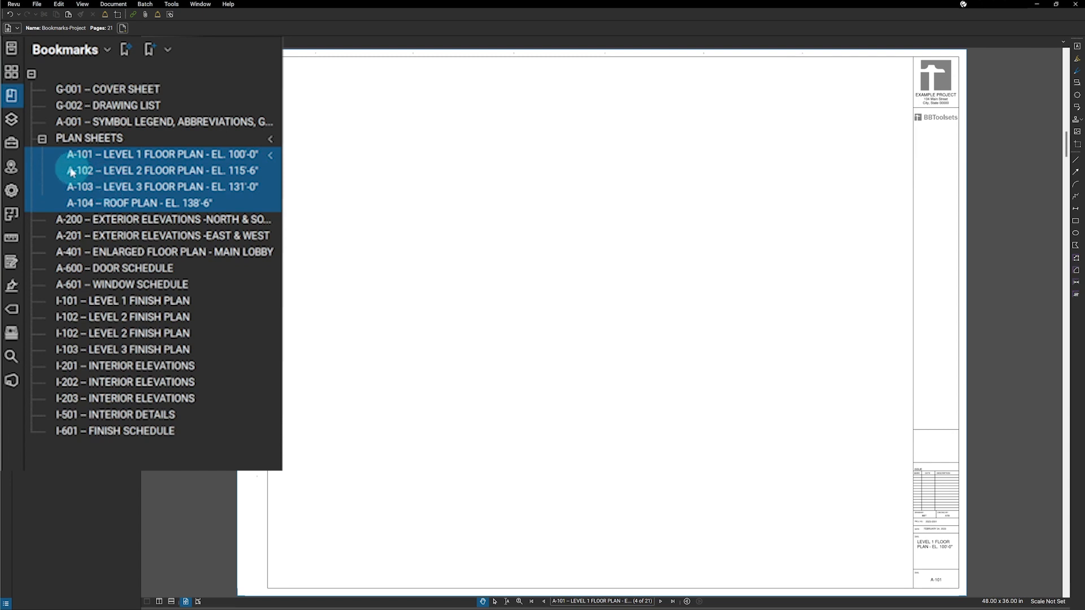
pyautogui.click(43, 141)
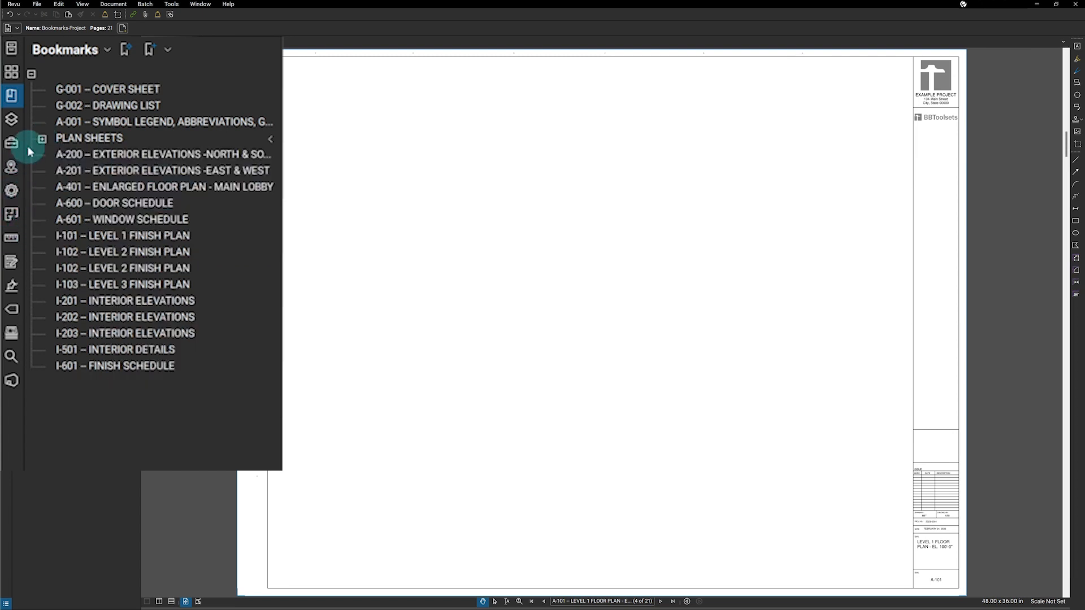
pyautogui.click(43, 139)
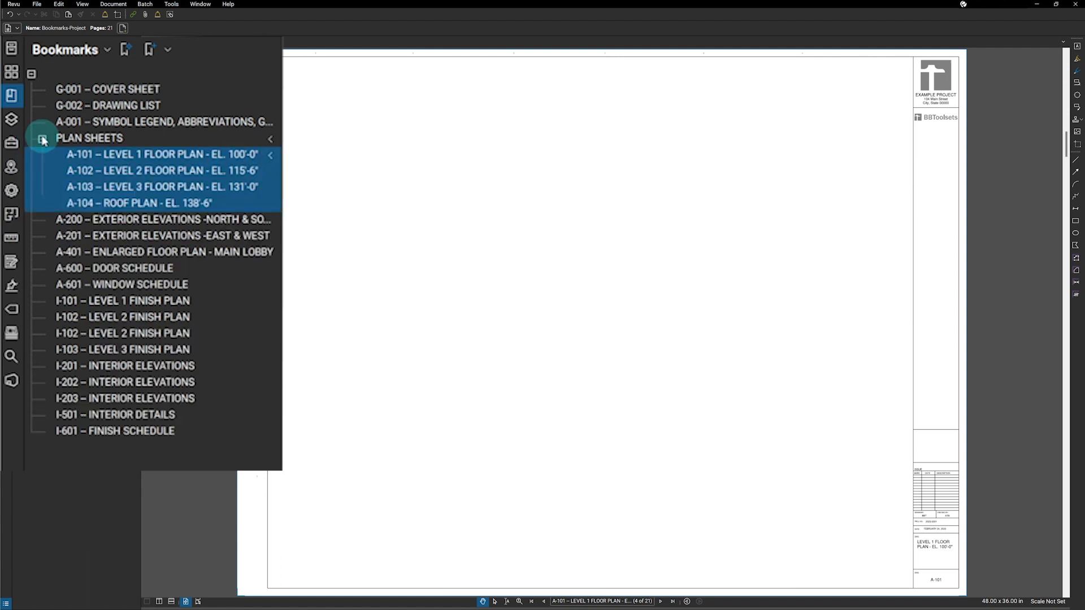
# Add a bookmark named INTERIOR SHEETS linked to the I-101 Level 1 finish plan page and move it directly above the I-101 bookmark
pyautogui.click(85, 300)
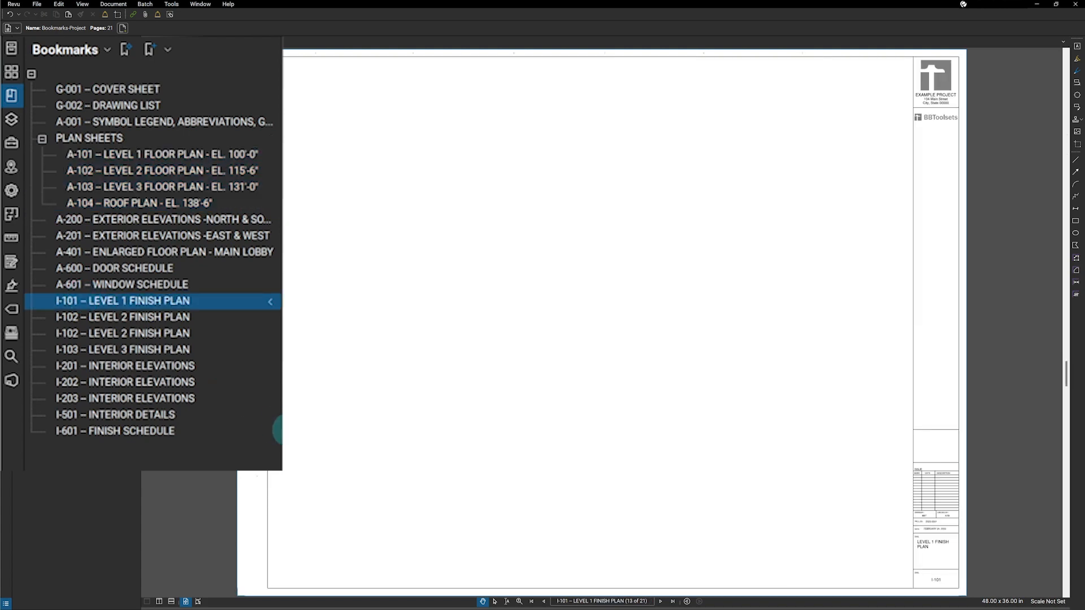
pyautogui.click(151, 54)
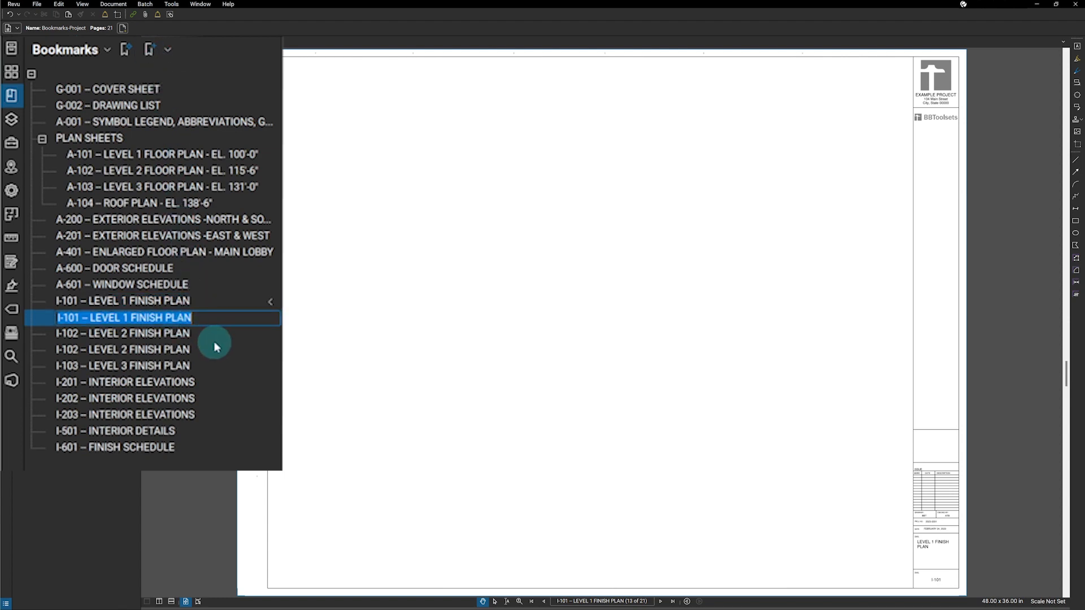
pyautogui.write('INTER')
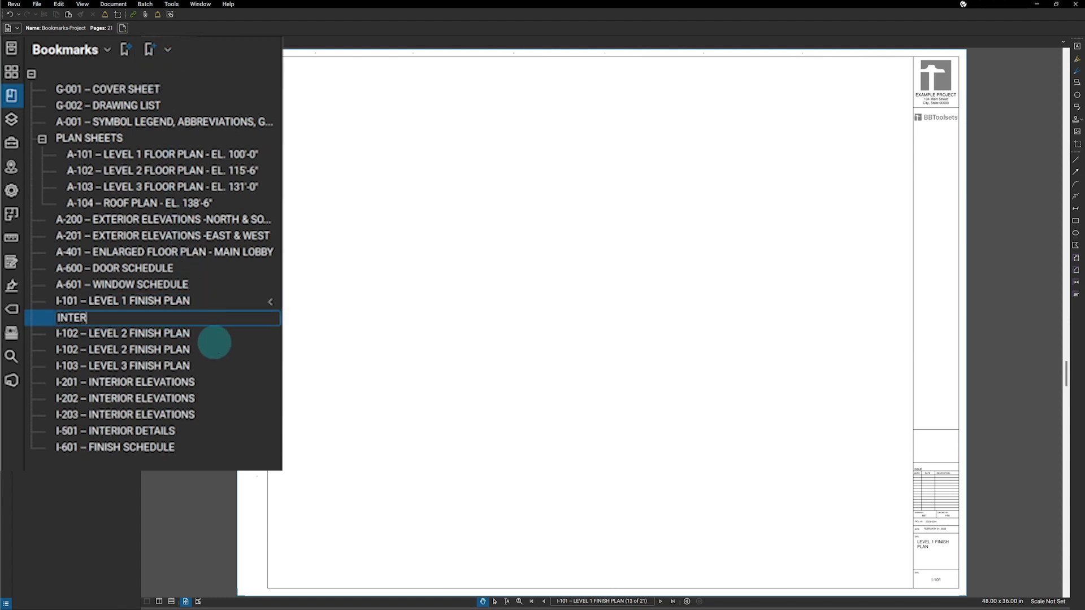
pyautogui.write('IOR SHEETS')
pyautogui.press('Return')
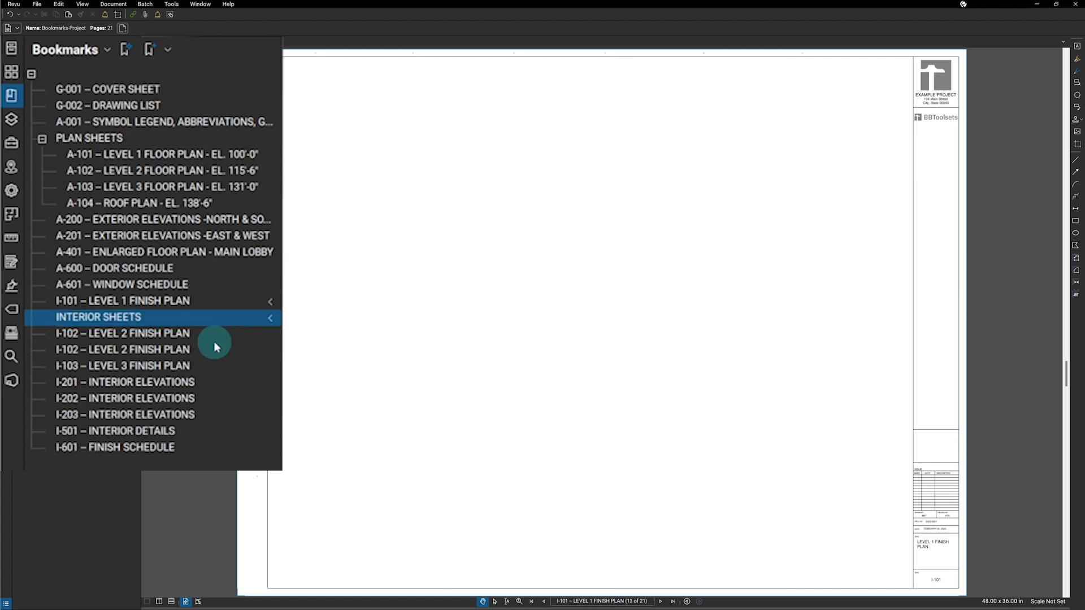
pyautogui.moveTo(216, 346); pyautogui.dragTo(102, 293)
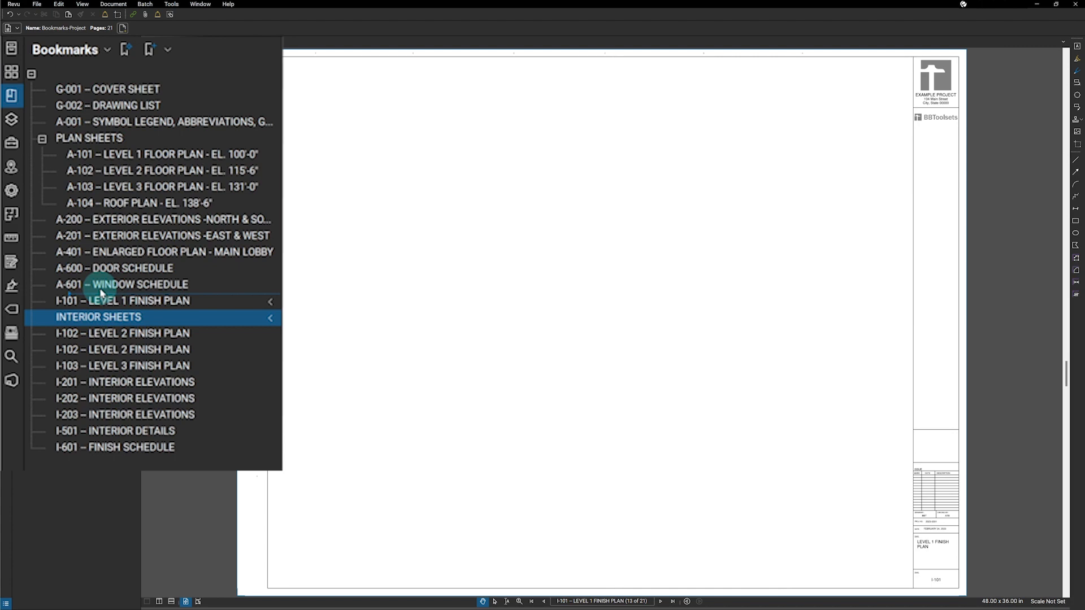
pyautogui.moveTo(102, 293); pyautogui.dragTo(40, 294)
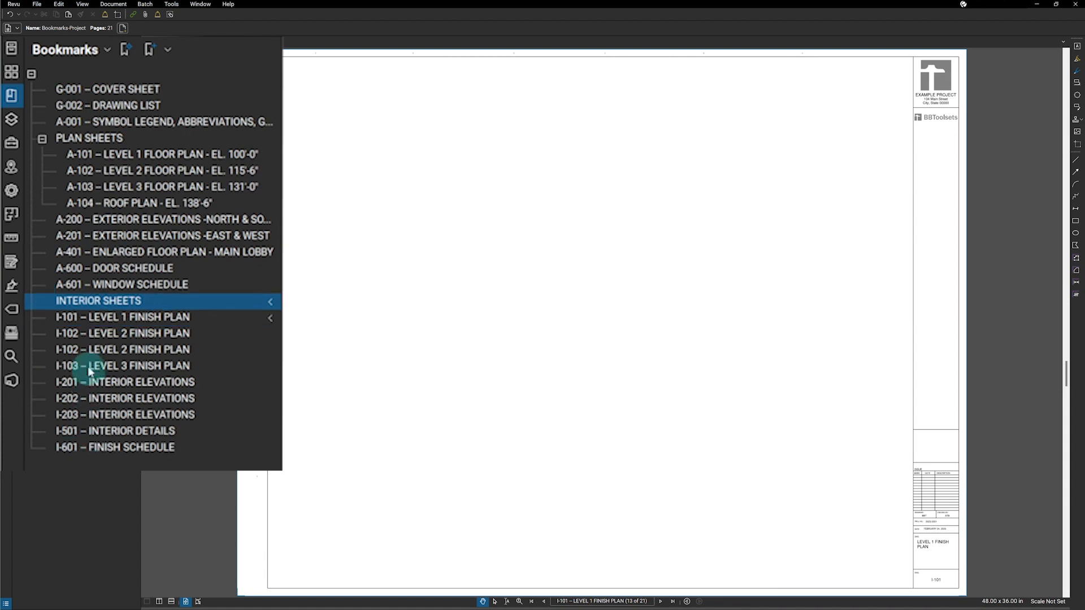
# Nest the I-101 through I-601 bookmarks under INTERIOR SHEETS, and collapse and re-expand the group
pyautogui.click(85, 317)
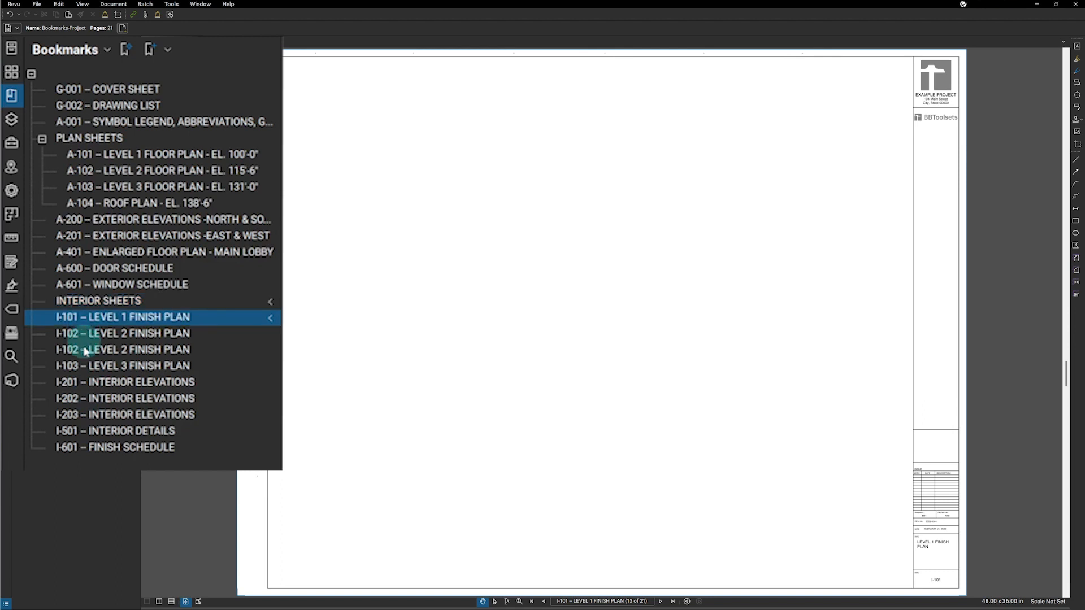
pyautogui.keyDown('shift'); pyautogui.click(90, 449); pyautogui.keyUp('shift')
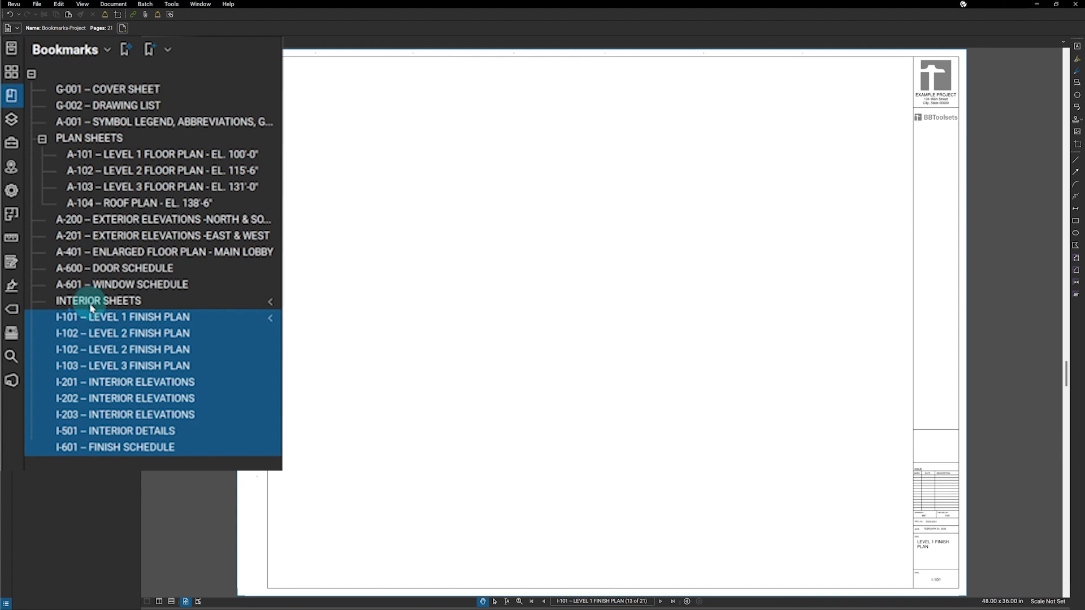
pyautogui.moveTo(90, 305); pyautogui.dragTo(91, 305)
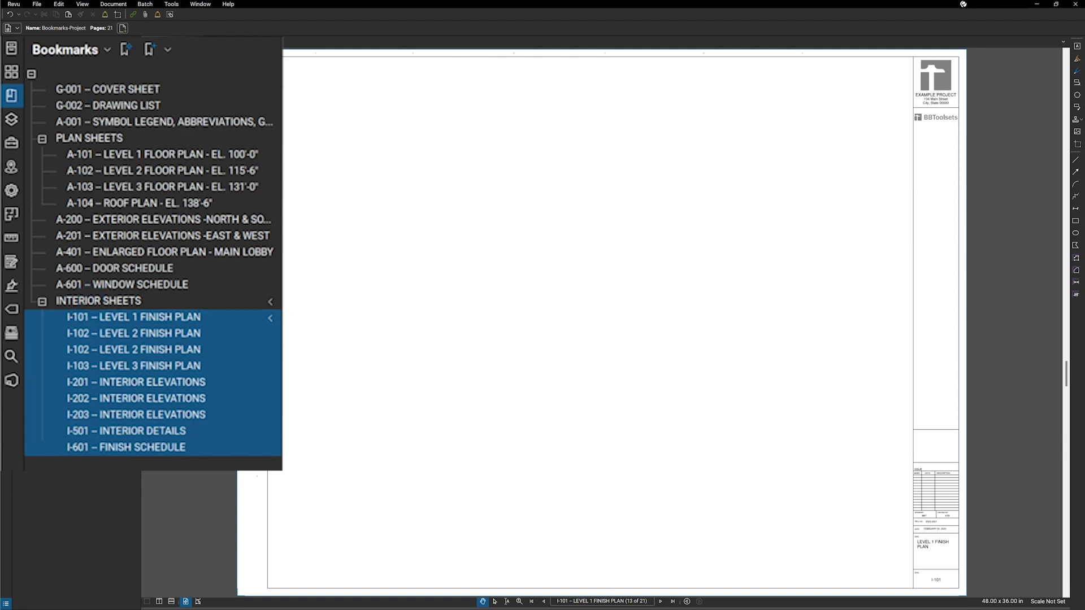
pyautogui.click(42, 303)
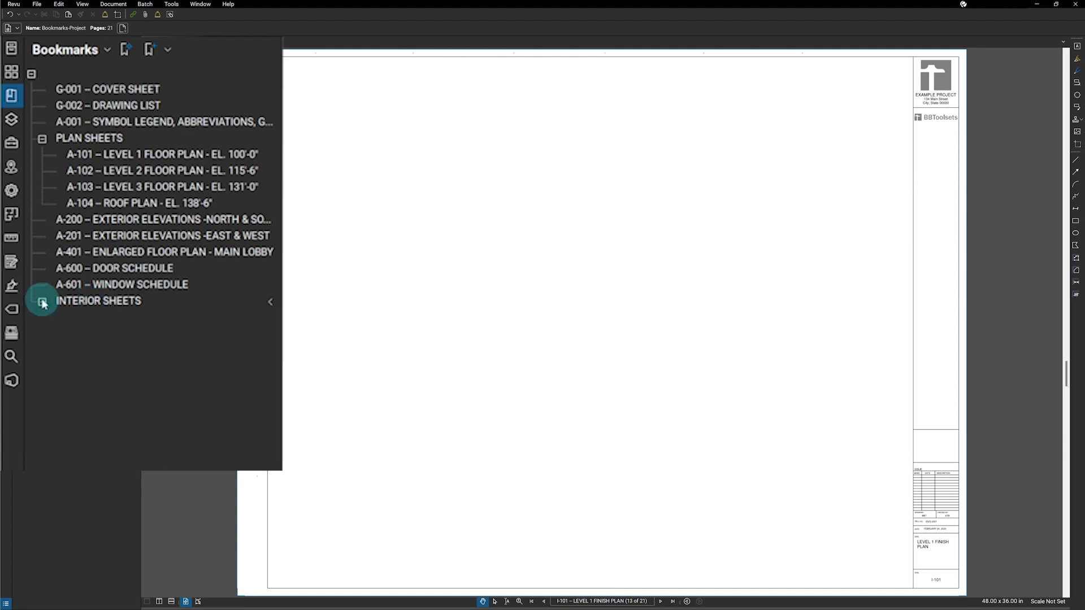
pyautogui.click(43, 302)
pyautogui.click(75, 262)
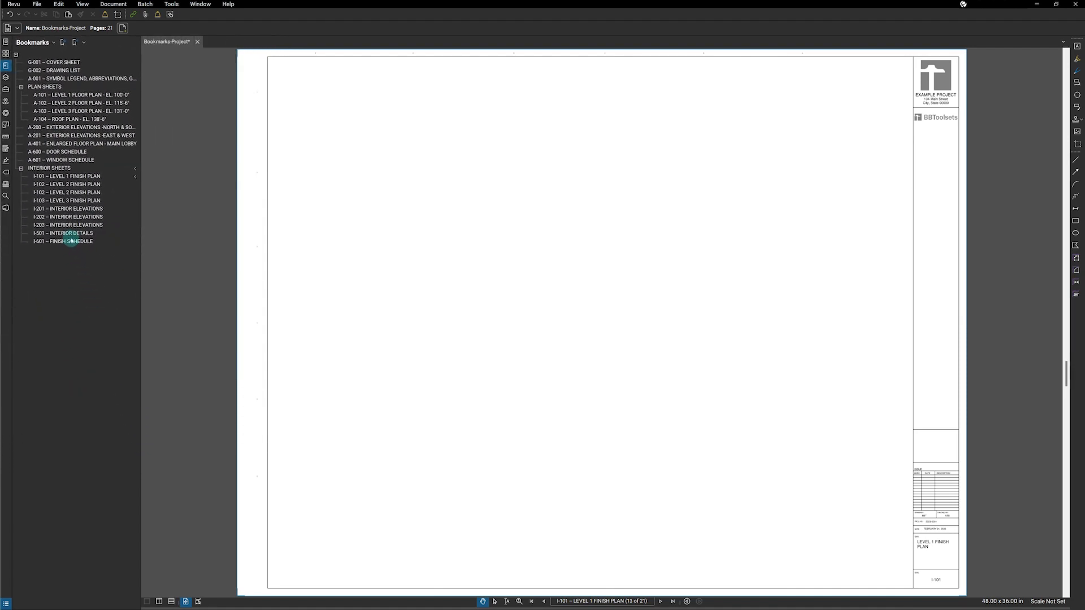
# Add a child bookmark named Detail 1 / I-501 under I-501 Interior Details, linked to the zoomed-in section detail, and test its link
pyautogui.click(71, 234)
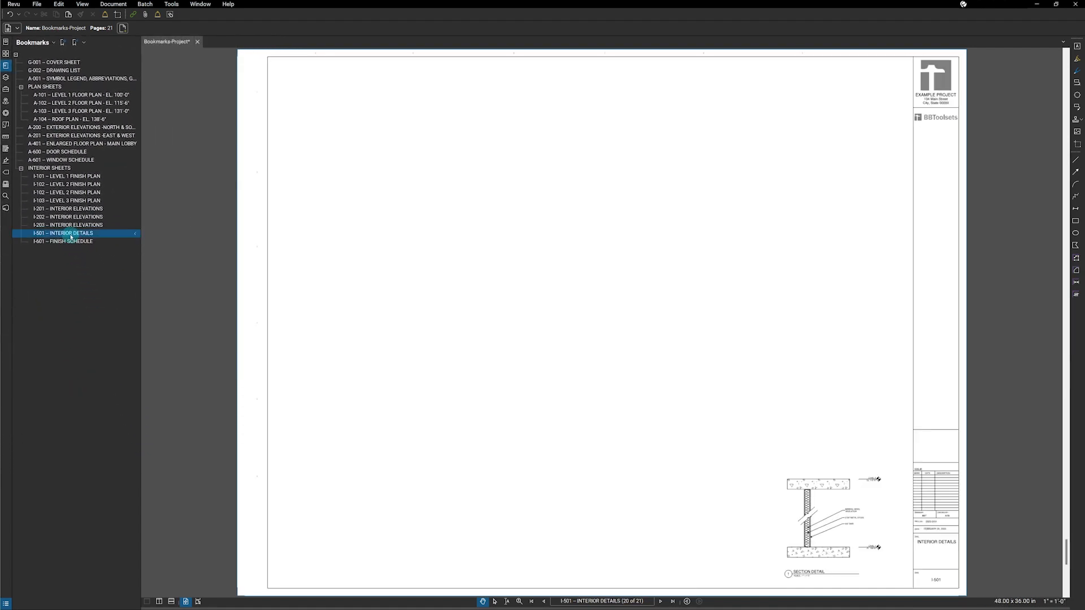
pyautogui.moveTo(739, 526); pyautogui.dragTo(568, 421)
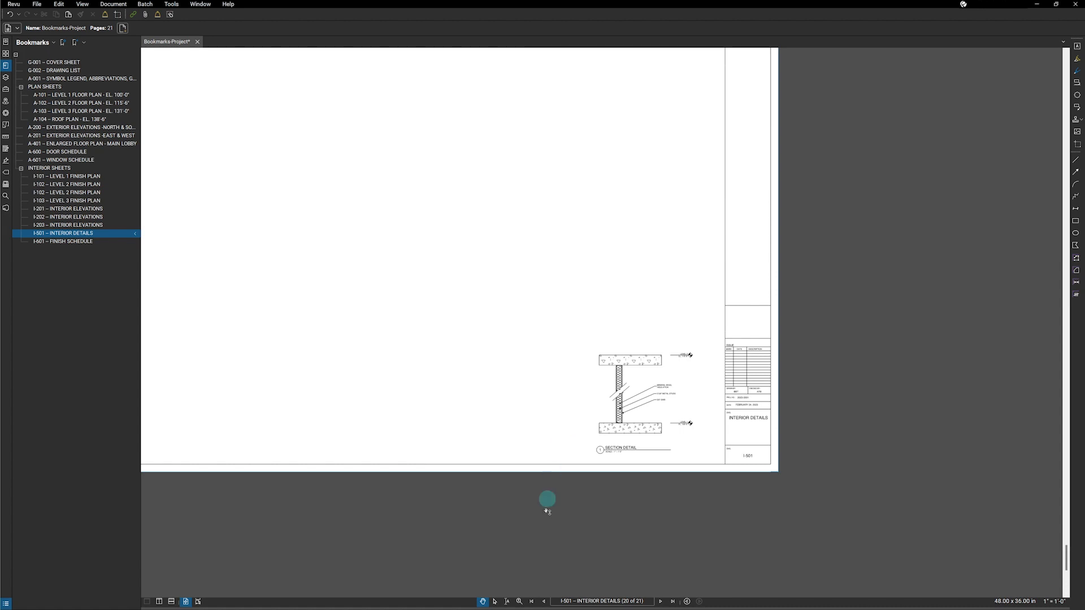
pyautogui.click(519, 601)
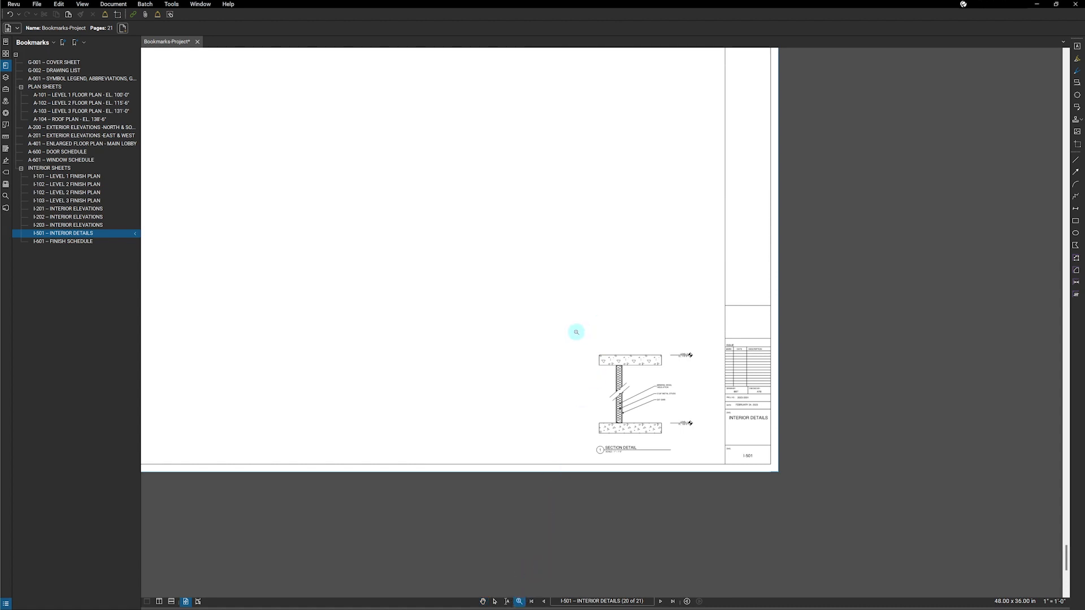
pyautogui.moveTo(574, 330)
pyautogui.mouseDown()
pyautogui.moveTo(712, 458)
pyautogui.moveTo(692, 415)
pyautogui.mouseUp()
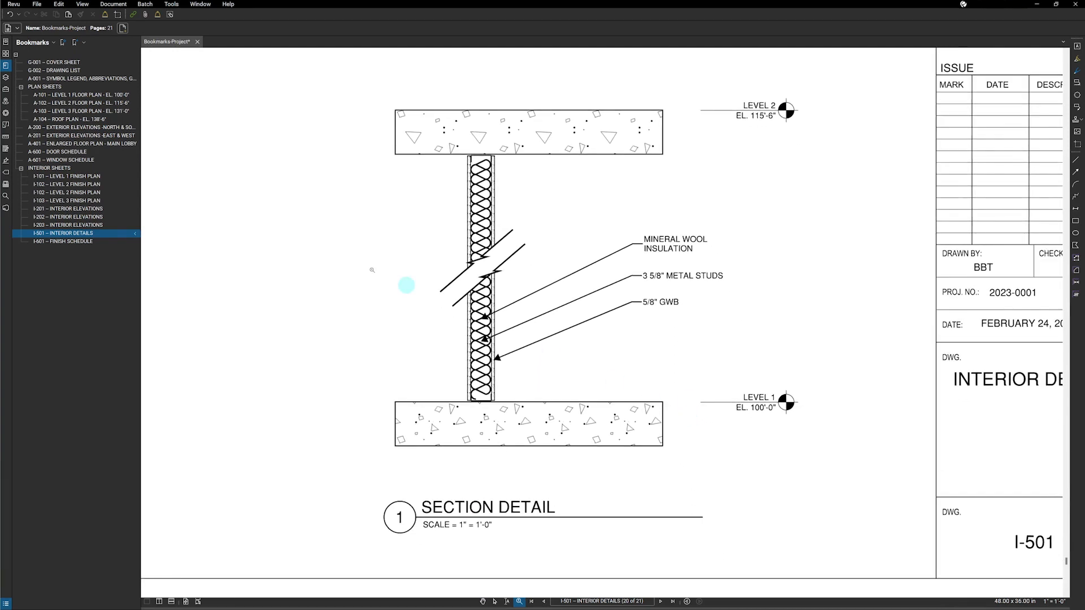
pyautogui.click(84, 43)
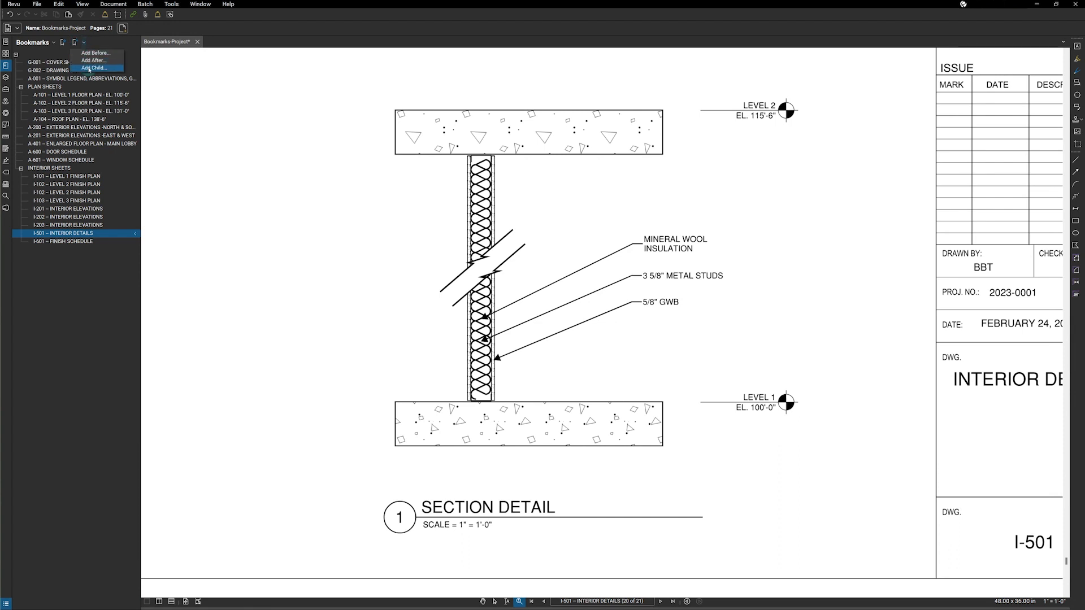
pyautogui.click(89, 68)
pyautogui.write('Detail 1 / I-501')
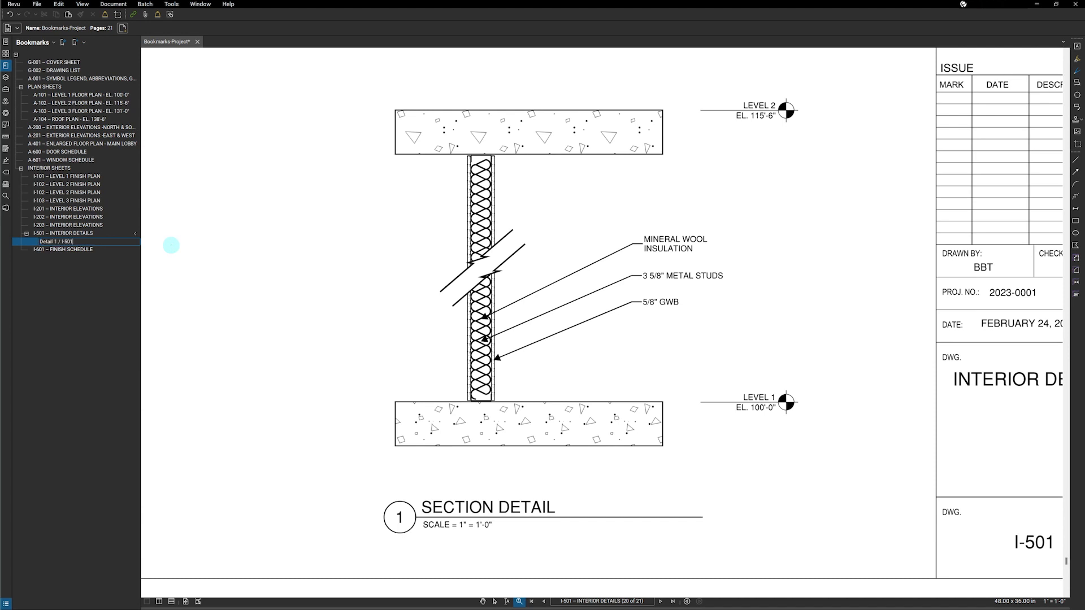
pyautogui.click(171, 246)
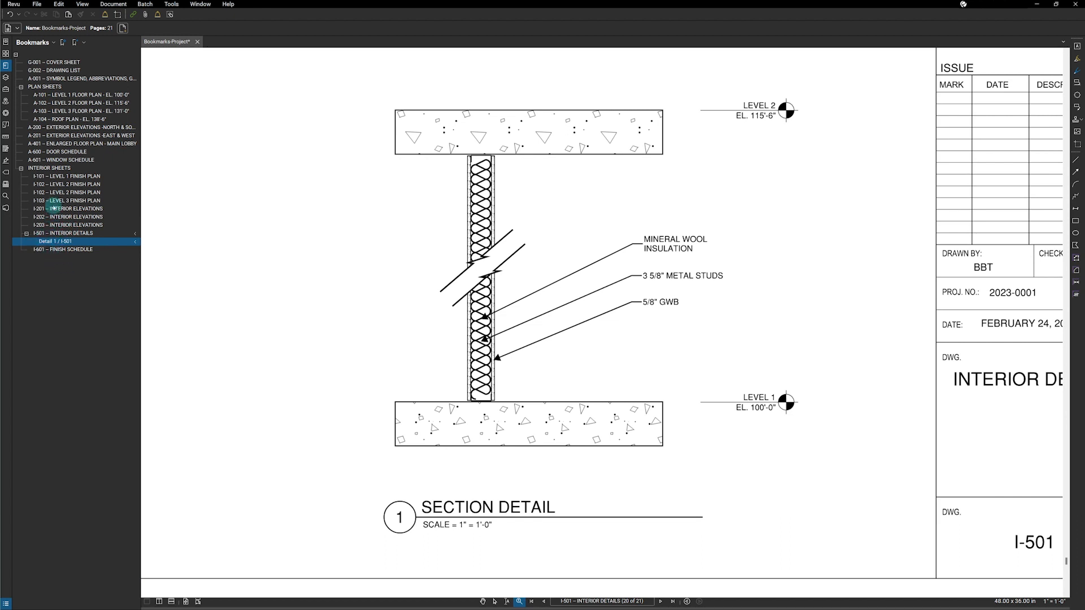
pyautogui.click(54, 176)
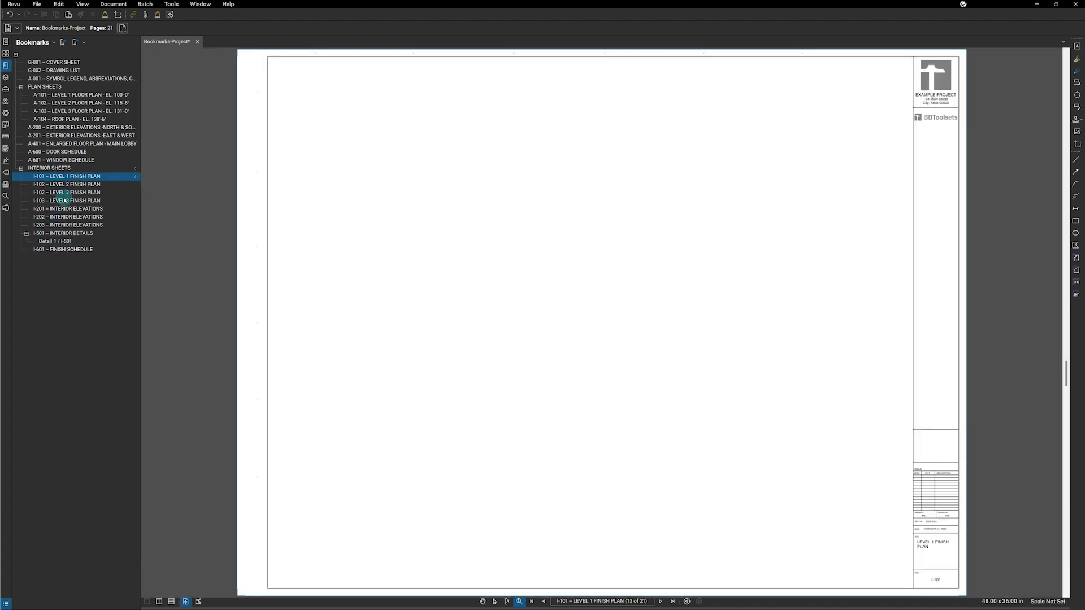
pyautogui.click(47, 241)
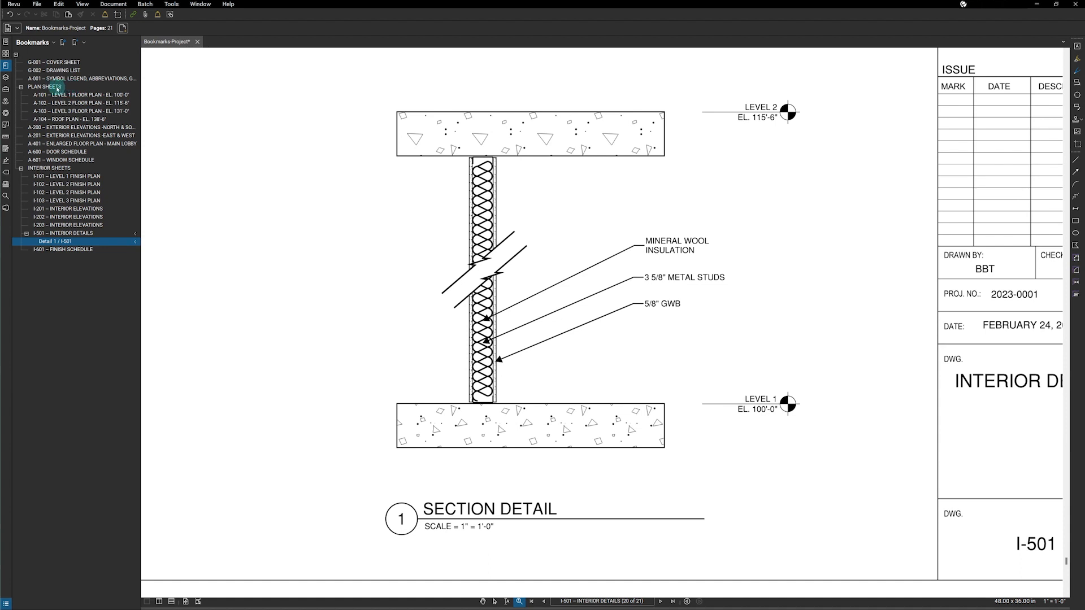
# Format the PLAN SHEETS parent bookmark with light yellow text in bold style
pyautogui.click(57, 88)
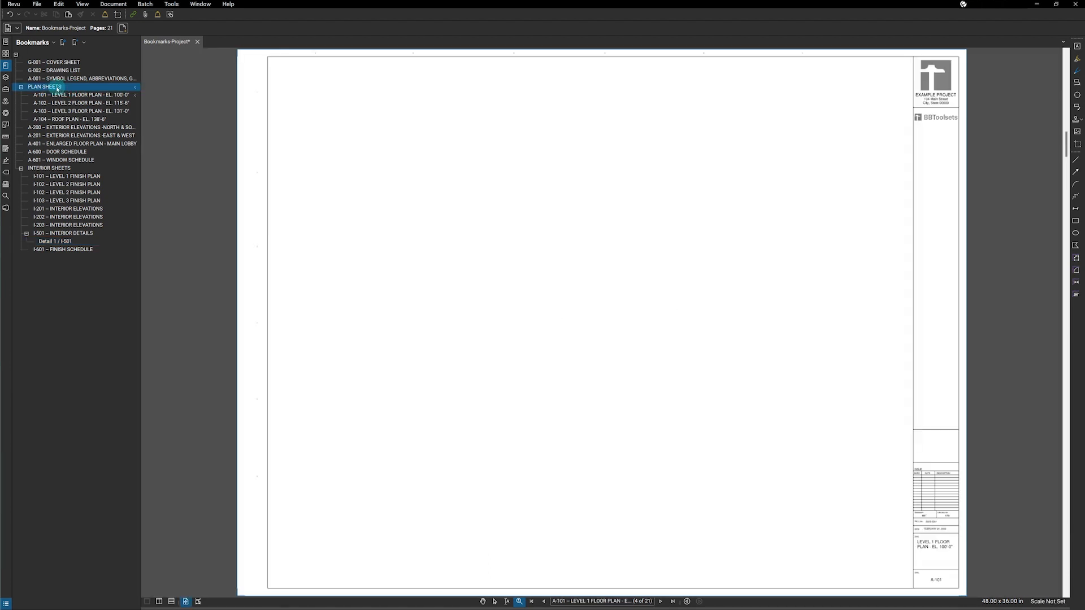
pyautogui.rightClick(57, 88)
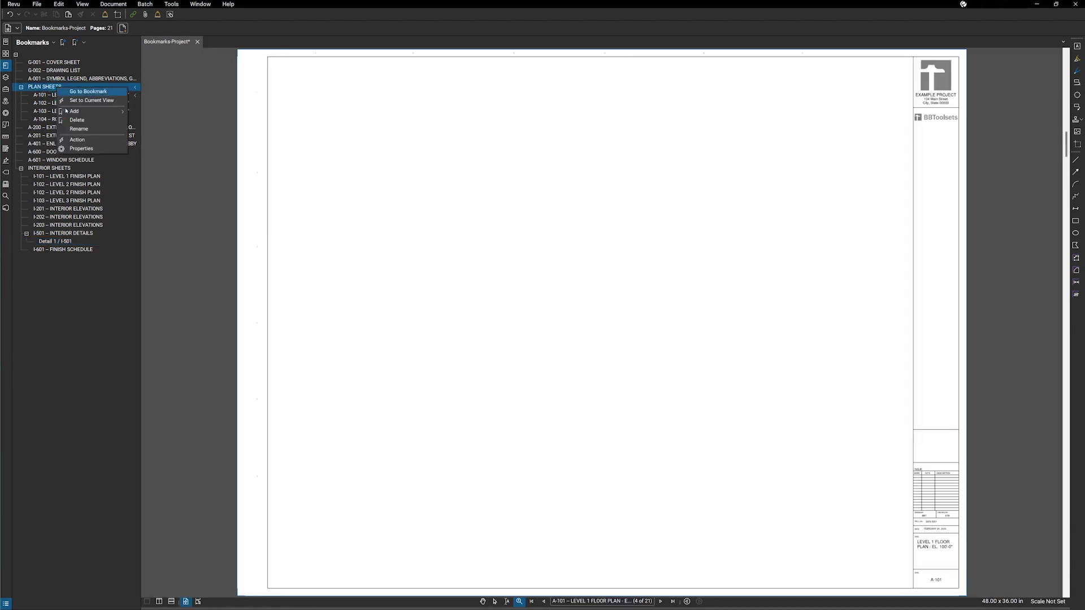
pyautogui.click(116, 229)
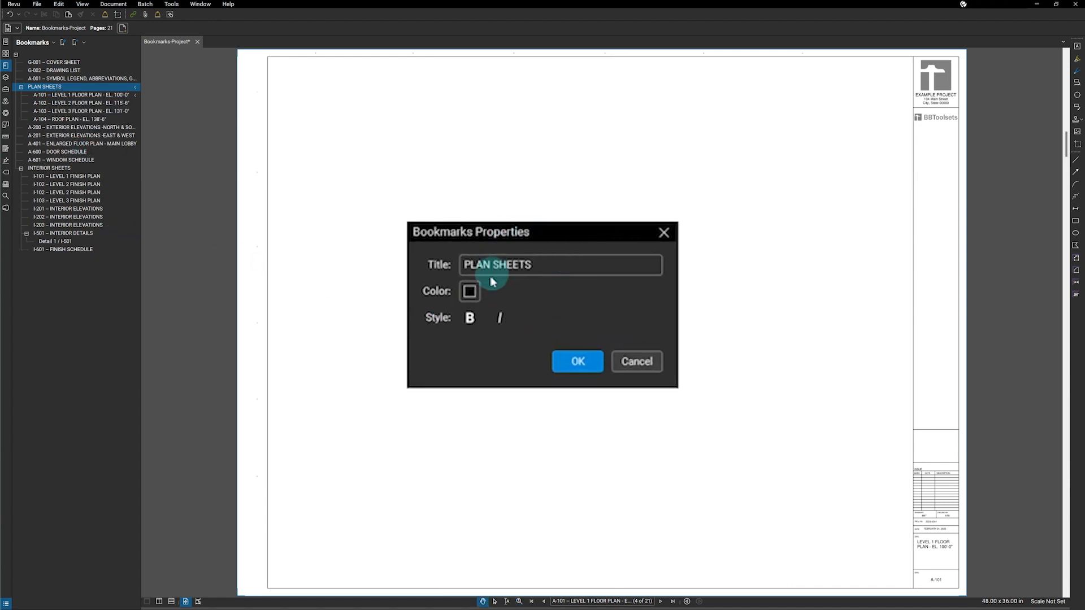
pyautogui.click(471, 291)
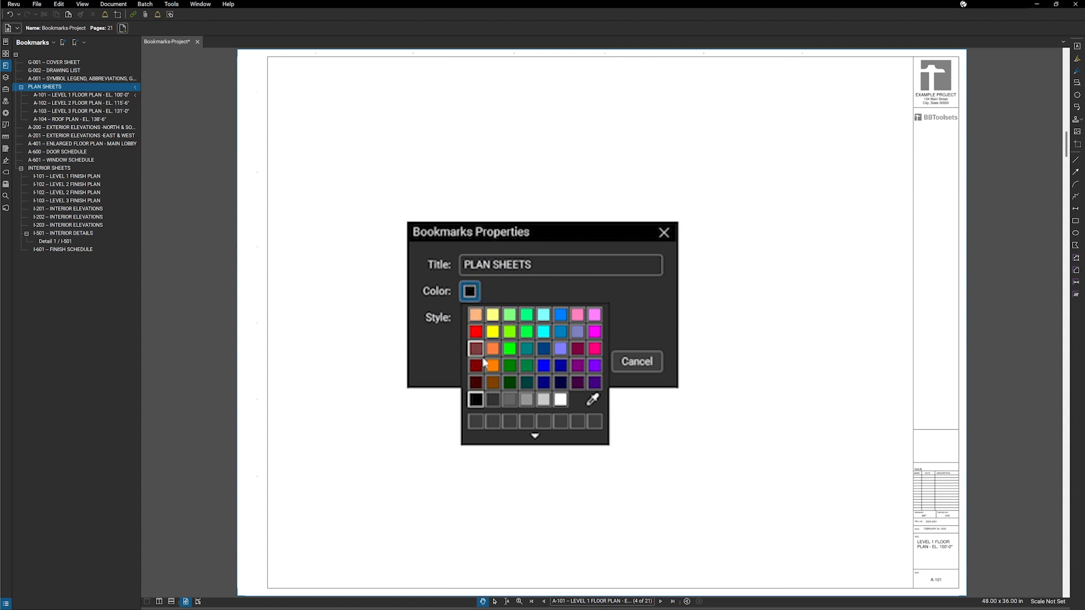
pyautogui.click(492, 315)
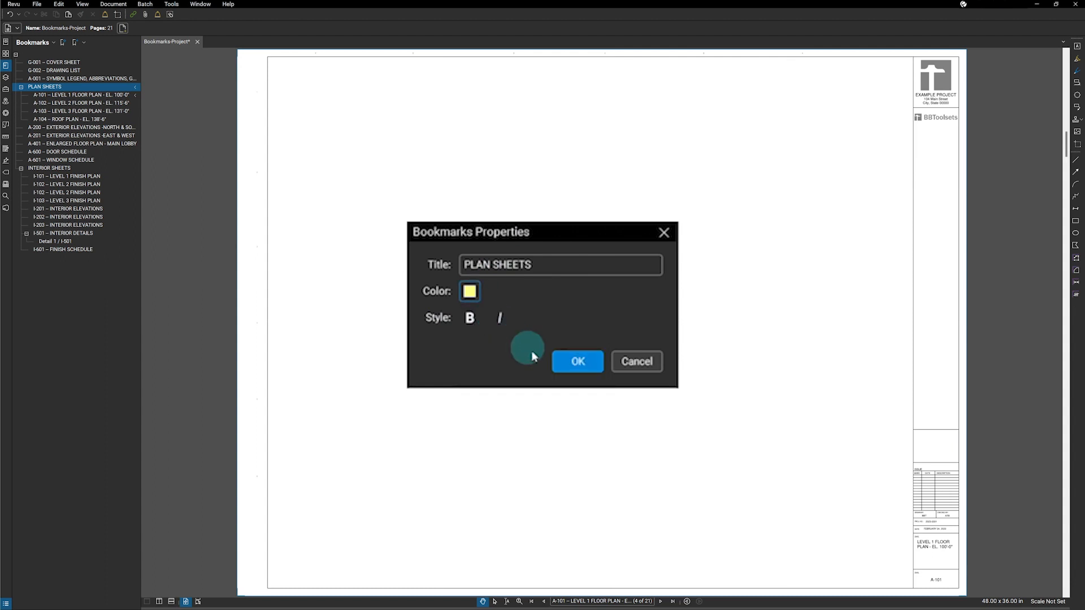
pyautogui.click(469, 317)
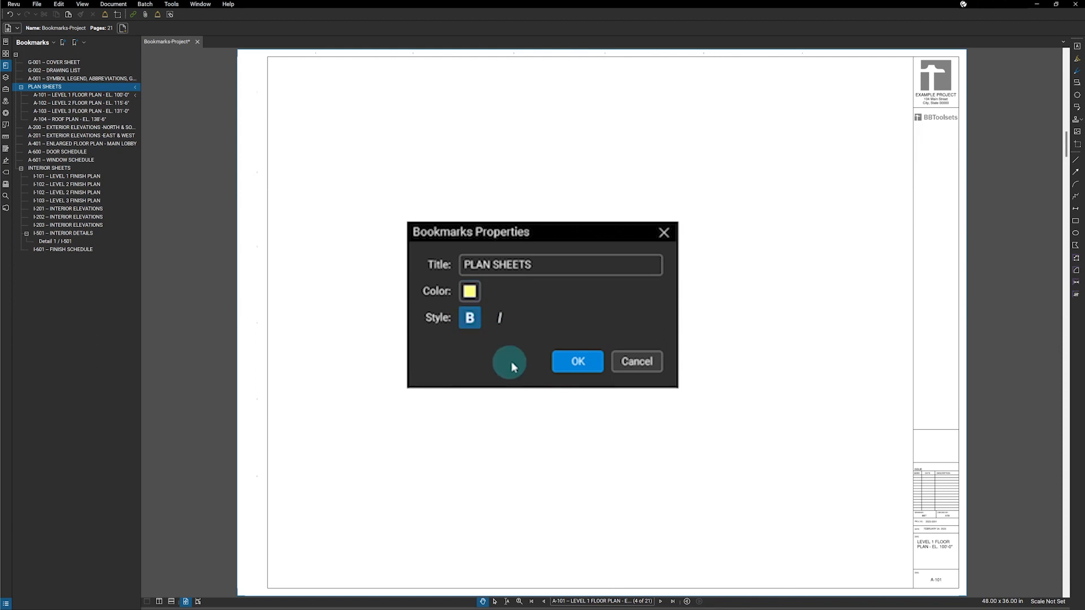
pyautogui.click(576, 362)
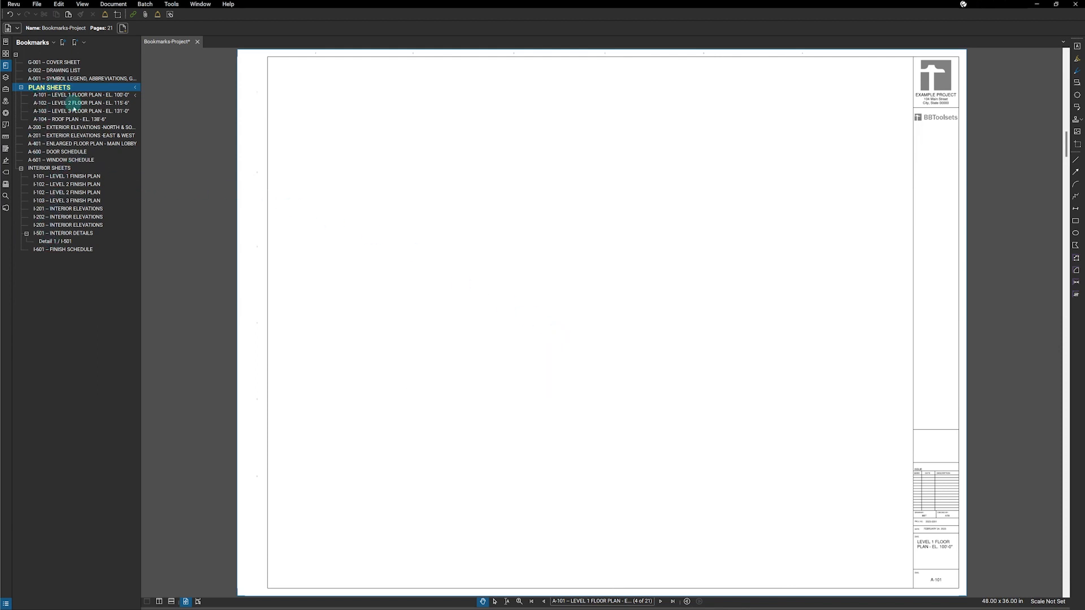
# Format the INTERIOR SHEETS parent bookmark with light yellow text in bold style
pyautogui.click(49, 169)
pyautogui.rightClick(49, 170)
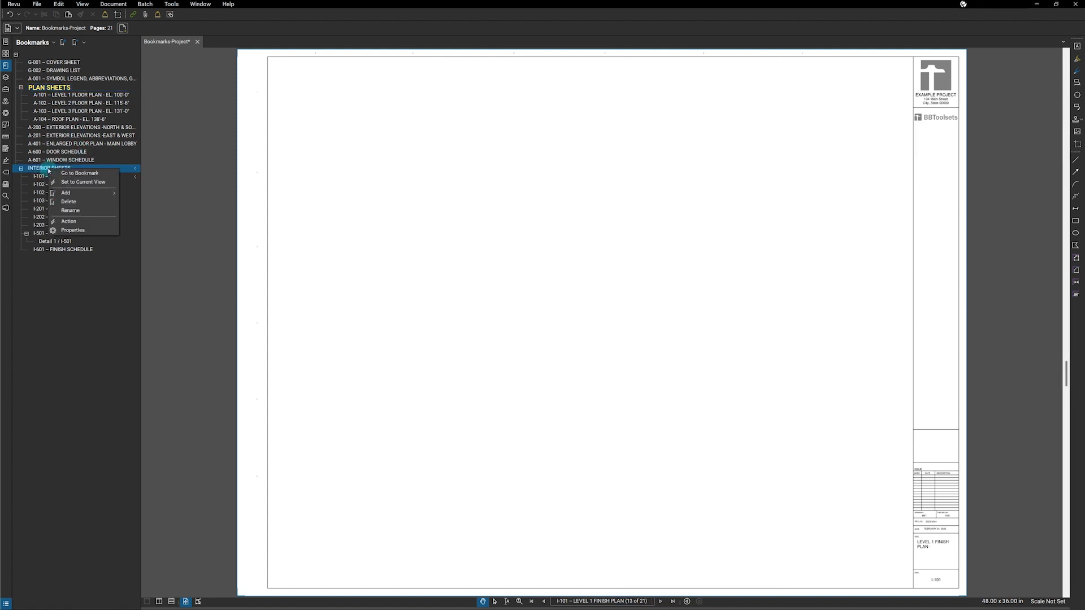
pyautogui.click(65, 225)
pyautogui.click(471, 291)
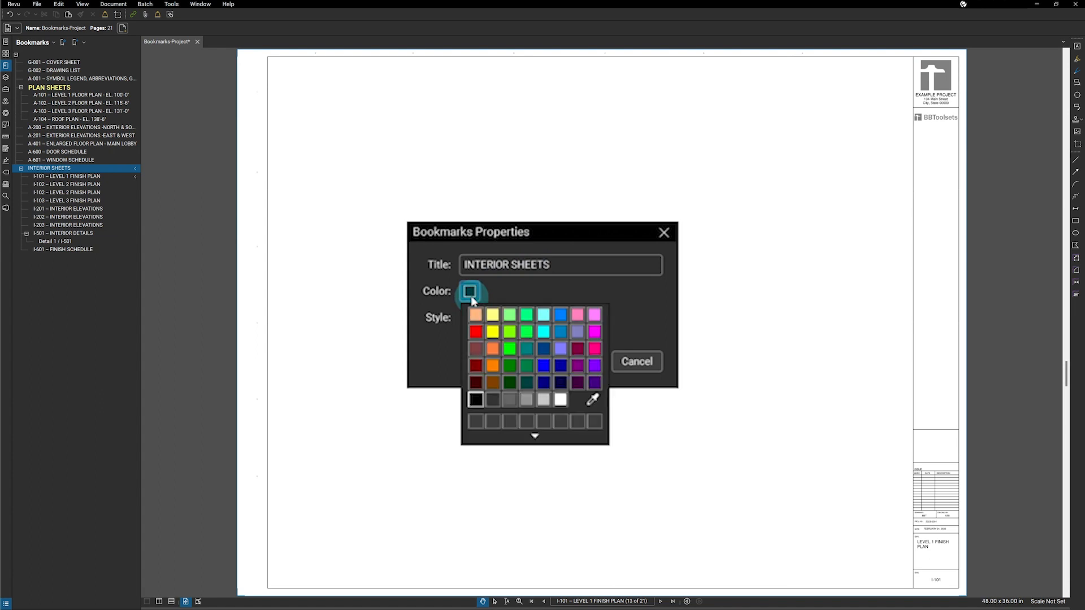
pyautogui.click(493, 315)
pyautogui.click(472, 317)
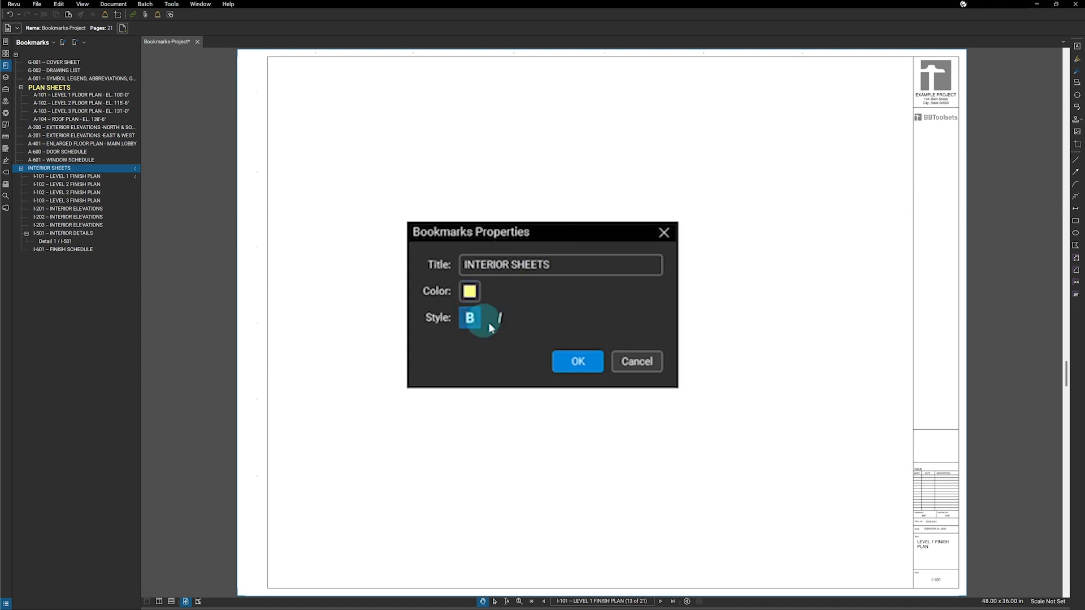
pyautogui.click(565, 365)
pyautogui.click(26, 172)
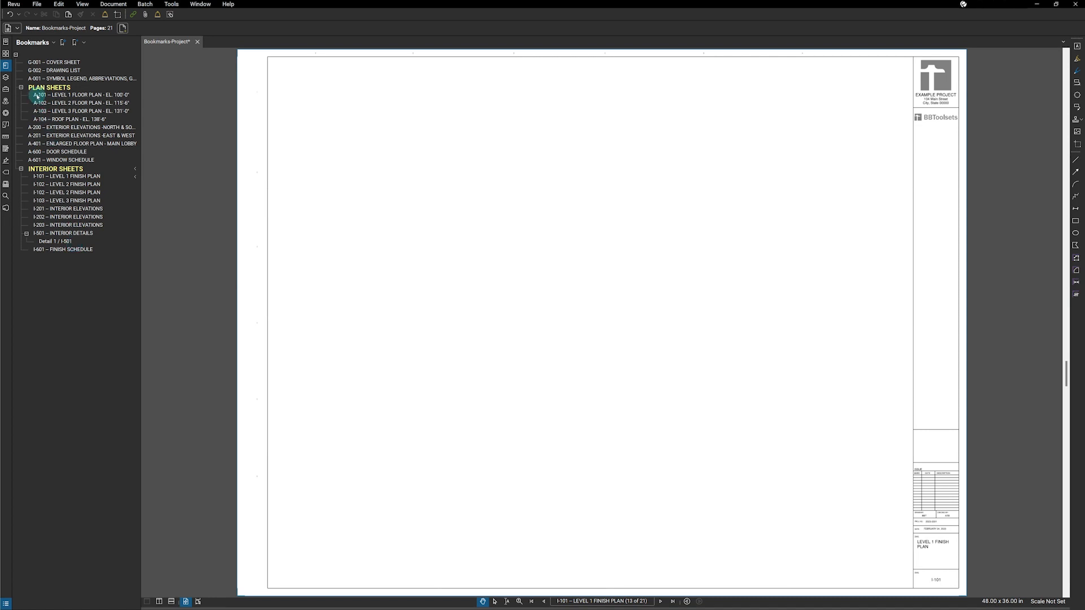
# Change the text color of the PLAN SHEETS bookmark to light cyan
pyautogui.click(51, 89)
pyautogui.rightClick(51, 89)
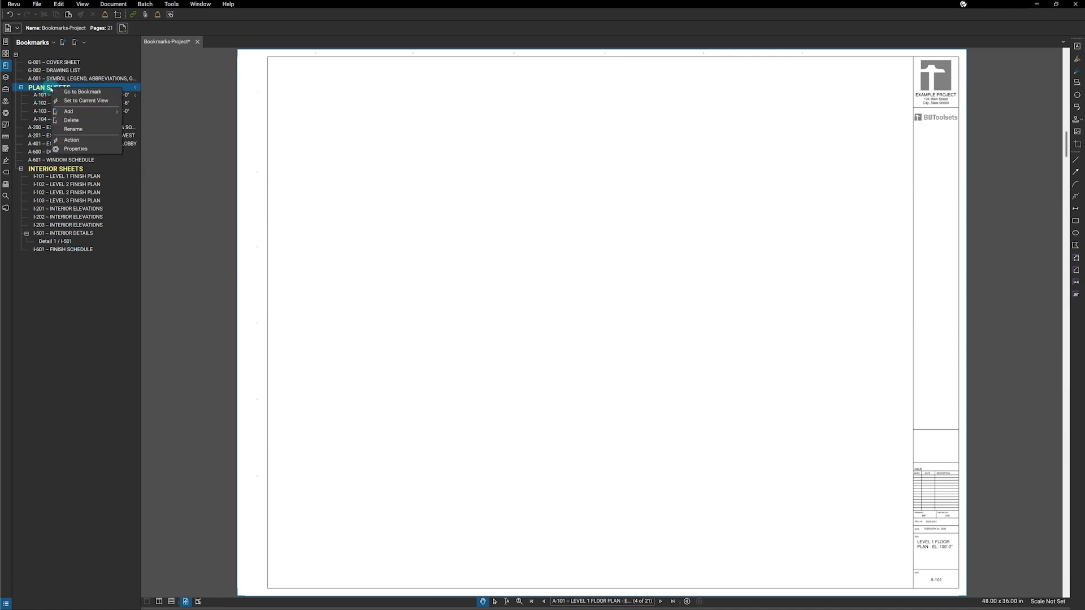
pyautogui.click(75, 149)
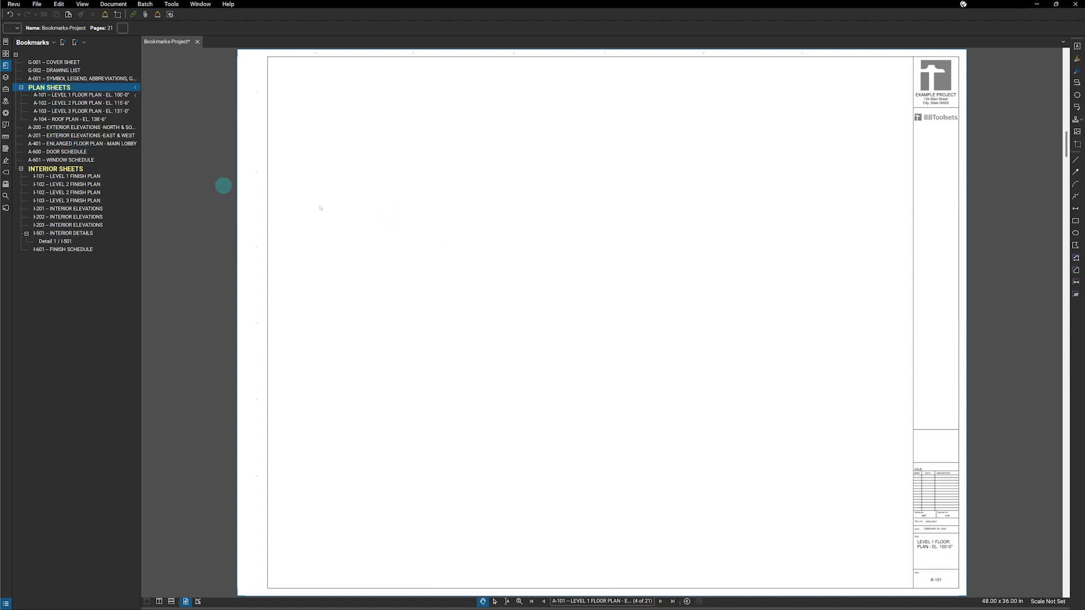
pyautogui.click(470, 291)
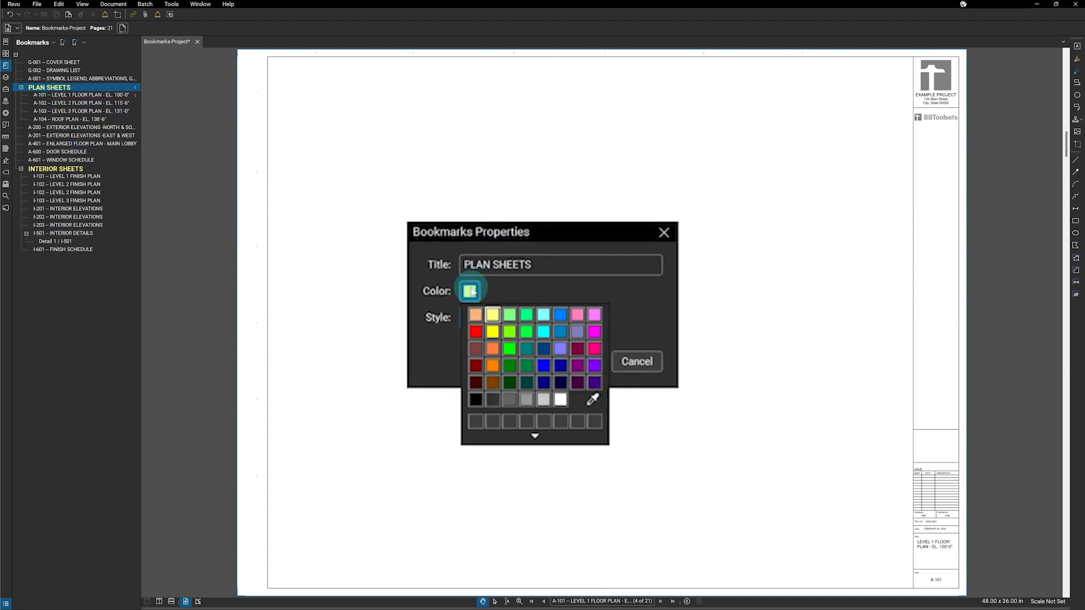
pyautogui.click(543, 311)
pyautogui.click(580, 365)
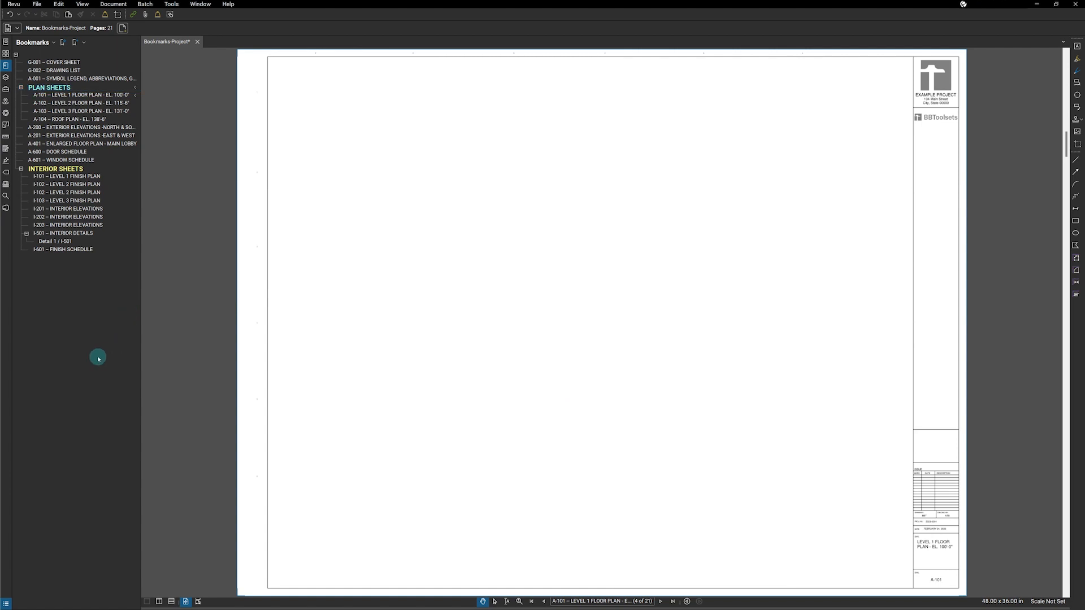